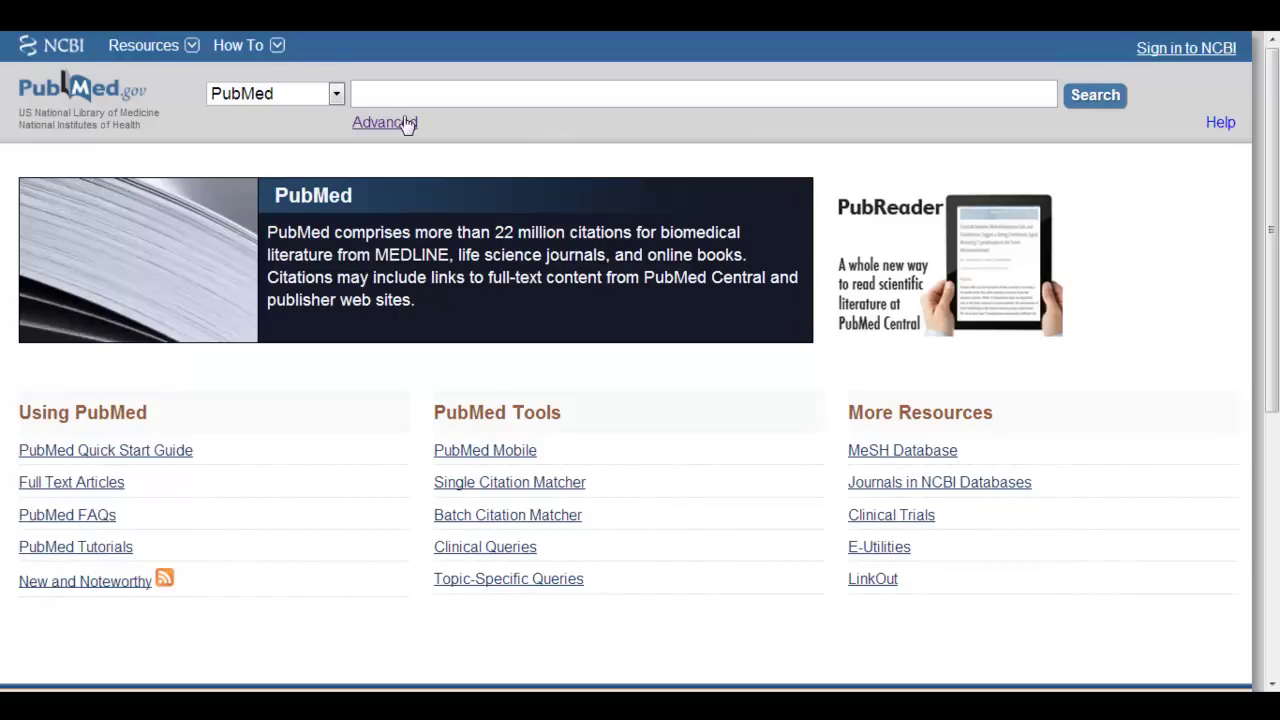
Step: Select MeSH in the database list and search it for the term 'Obesity'
{"action": "left_click", "coordinate": [337, 97]}
{"action": "scroll", "coordinate": [368, 306], "scroll_direction": "down", "scroll_amount": 6}
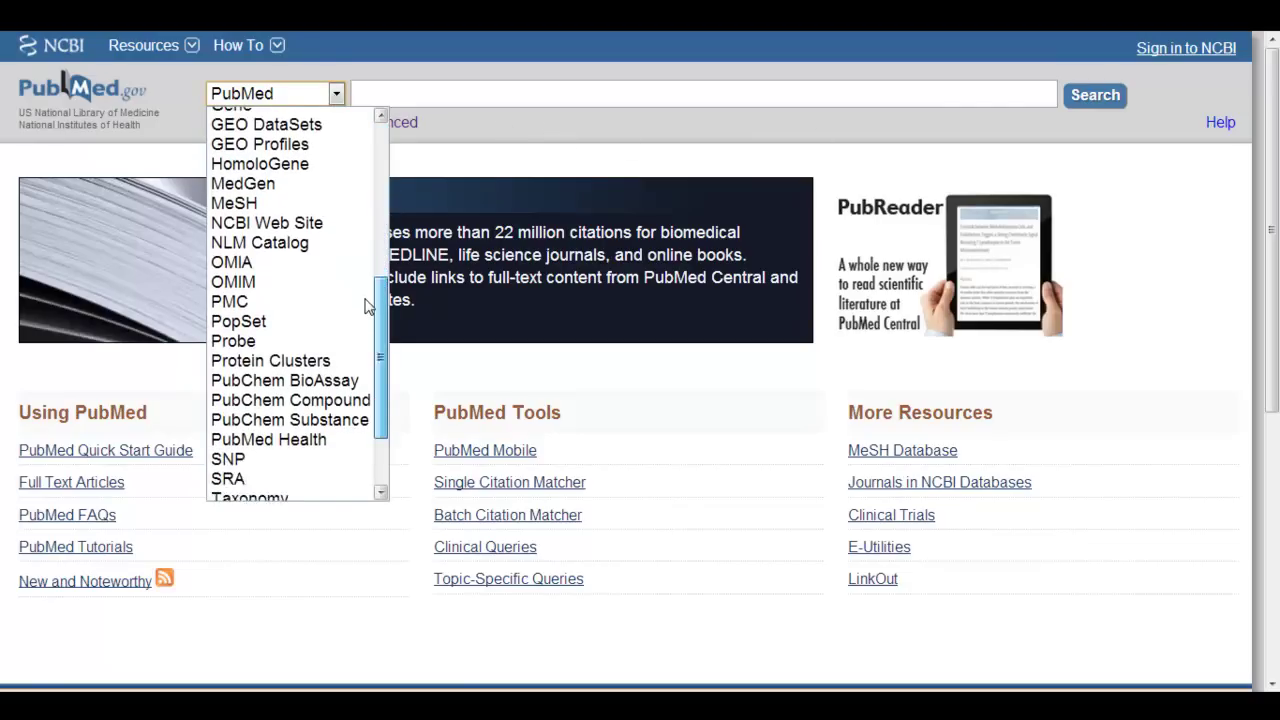
{"action": "scroll", "coordinate": [366, 306], "scroll_direction": "up", "scroll_amount": 1}
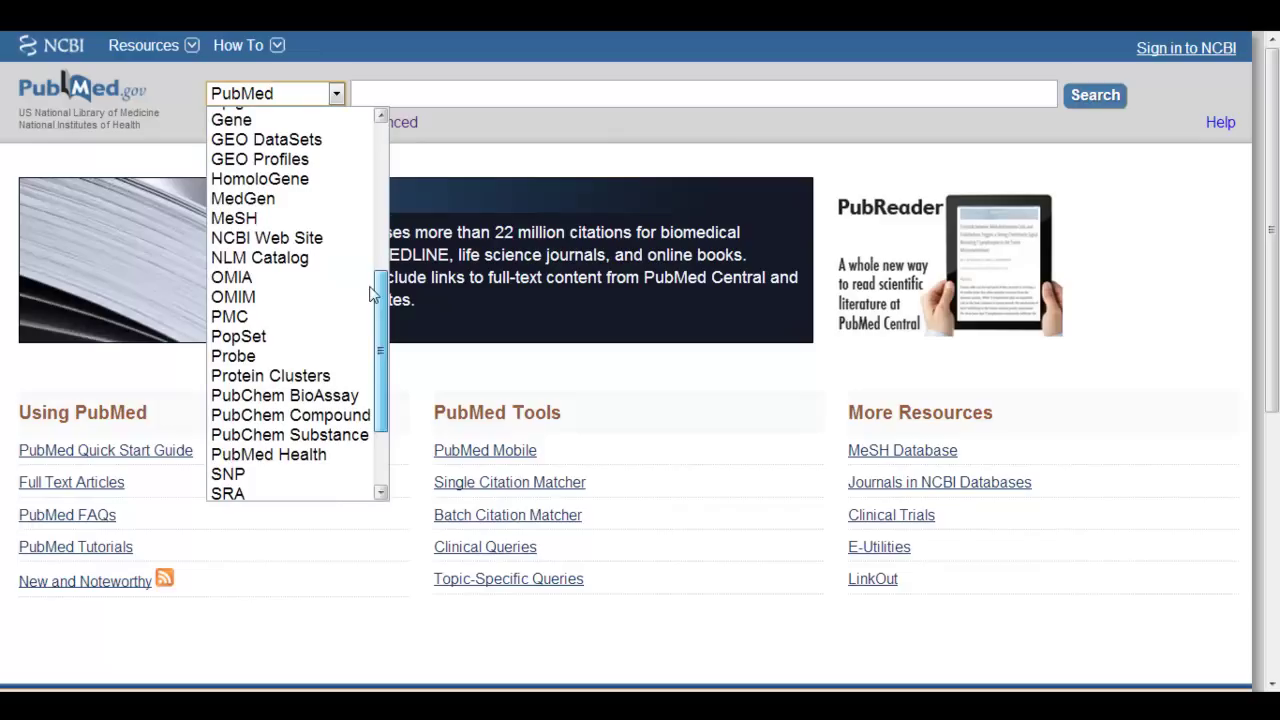
{"action": "left_click", "coordinate": [258, 217]}
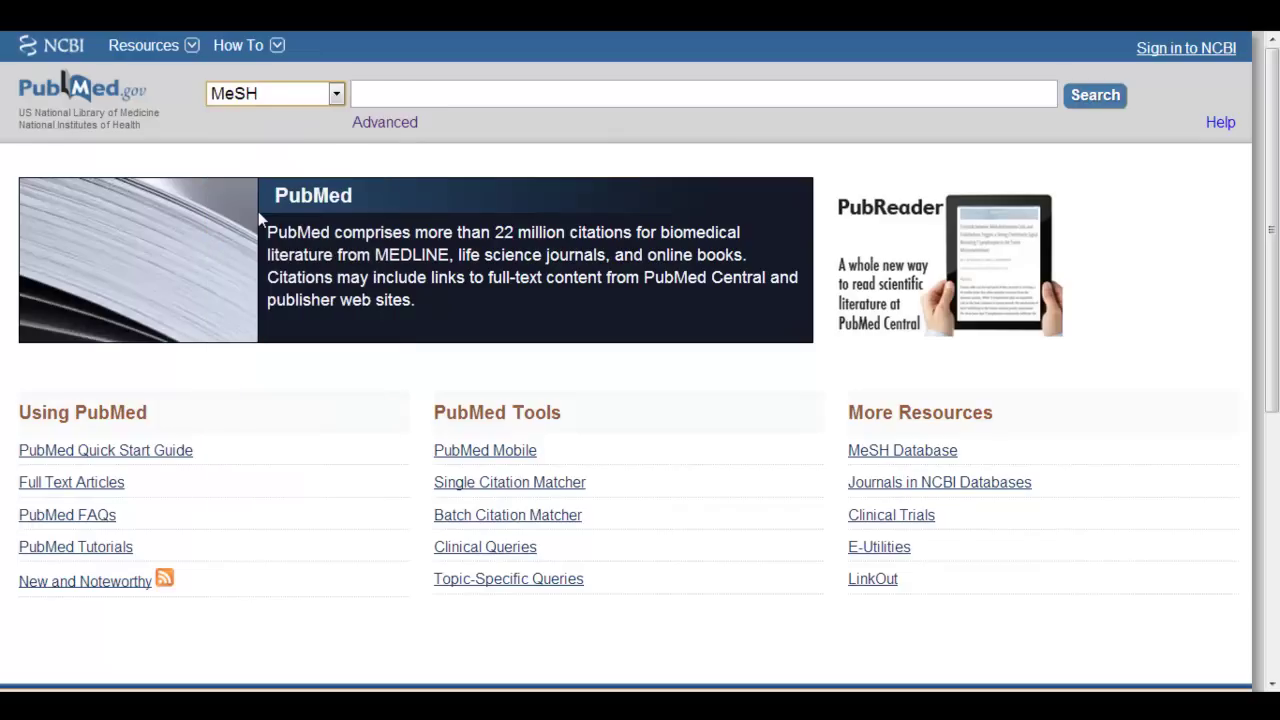
{"action": "left_click", "coordinate": [388, 92]}
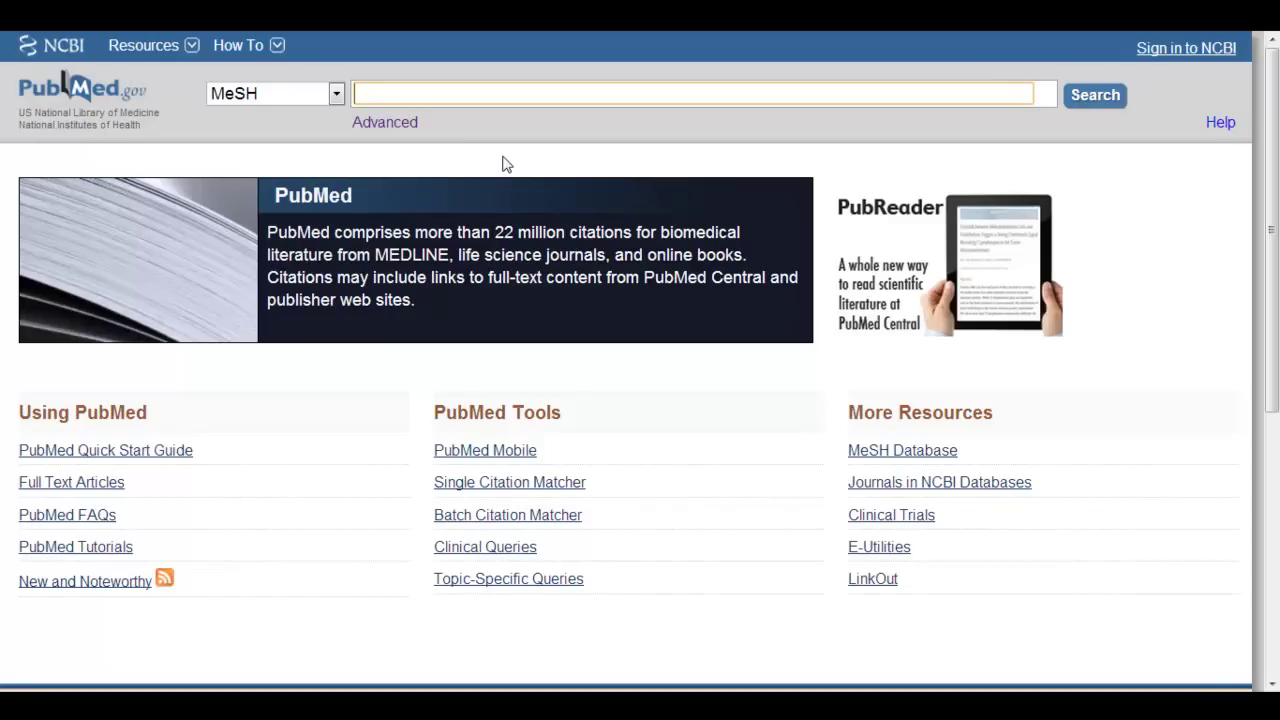
{"action": "type", "text": "S"}
{"action": "key", "text": "BackSpace"}
{"action": "type", "text": "Obesity"}
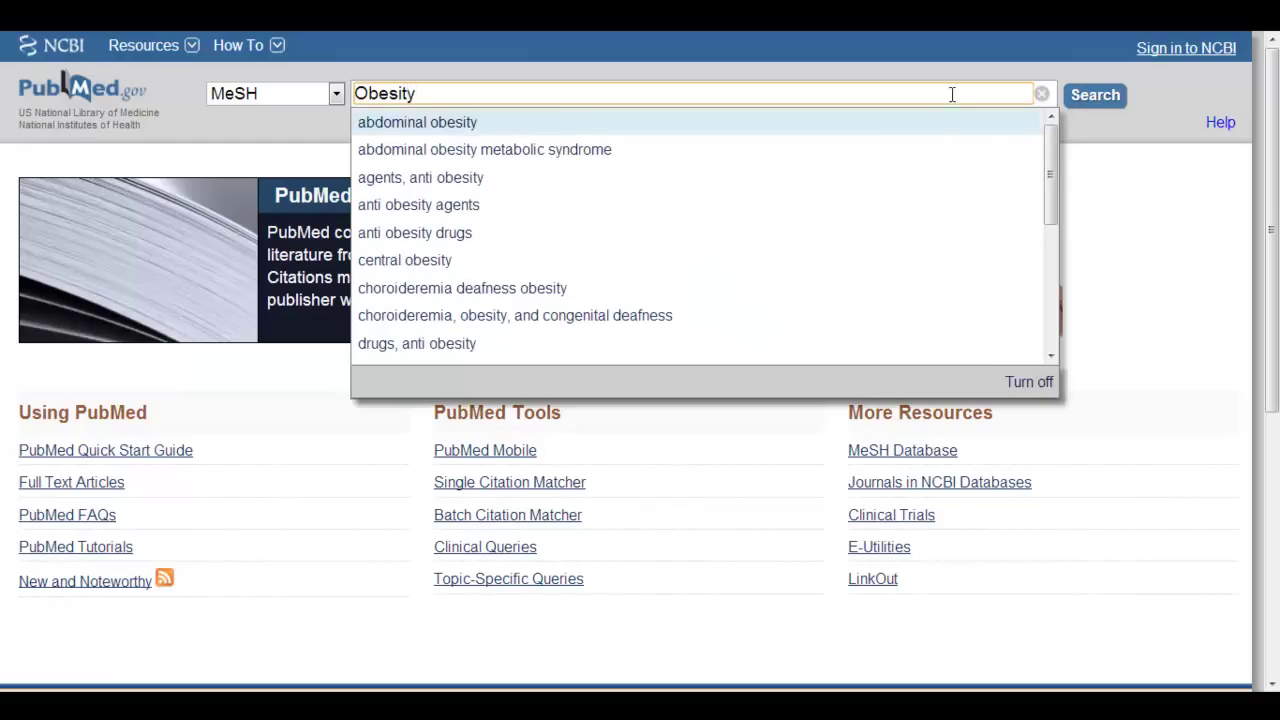
{"action": "left_click", "coordinate": [1145, 139]}
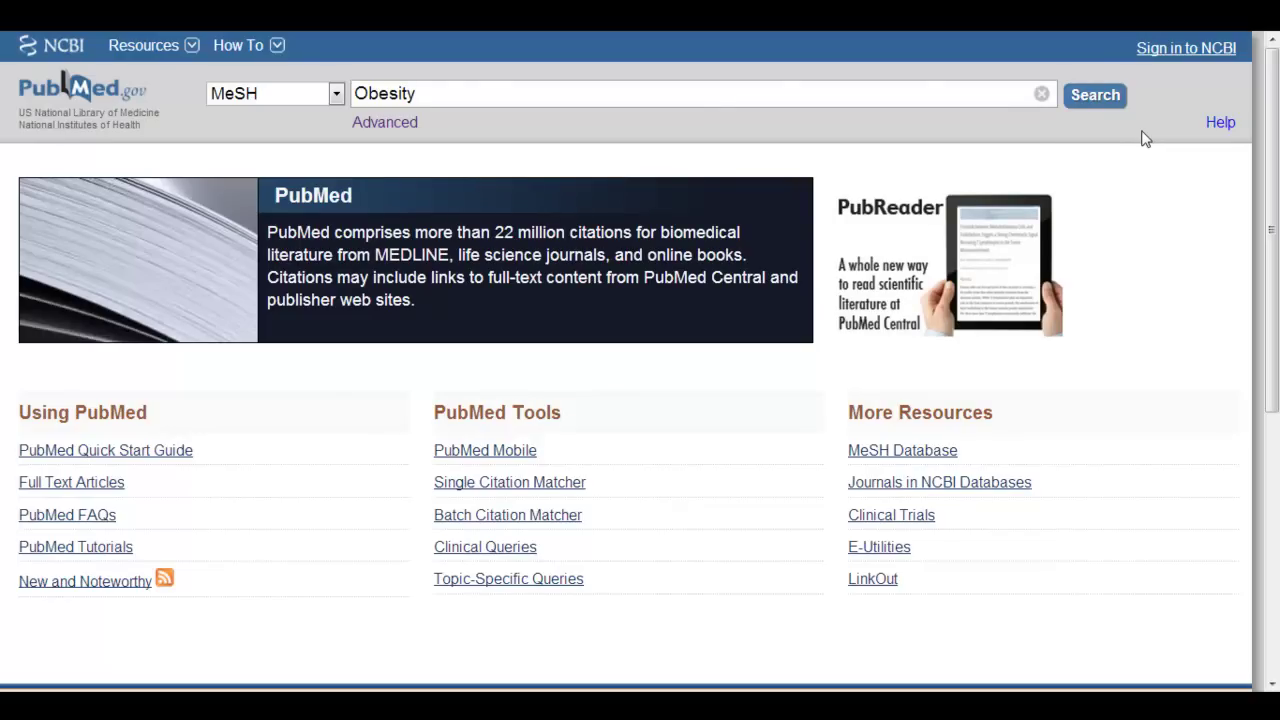
{"action": "left_click", "coordinate": [1093, 100]}
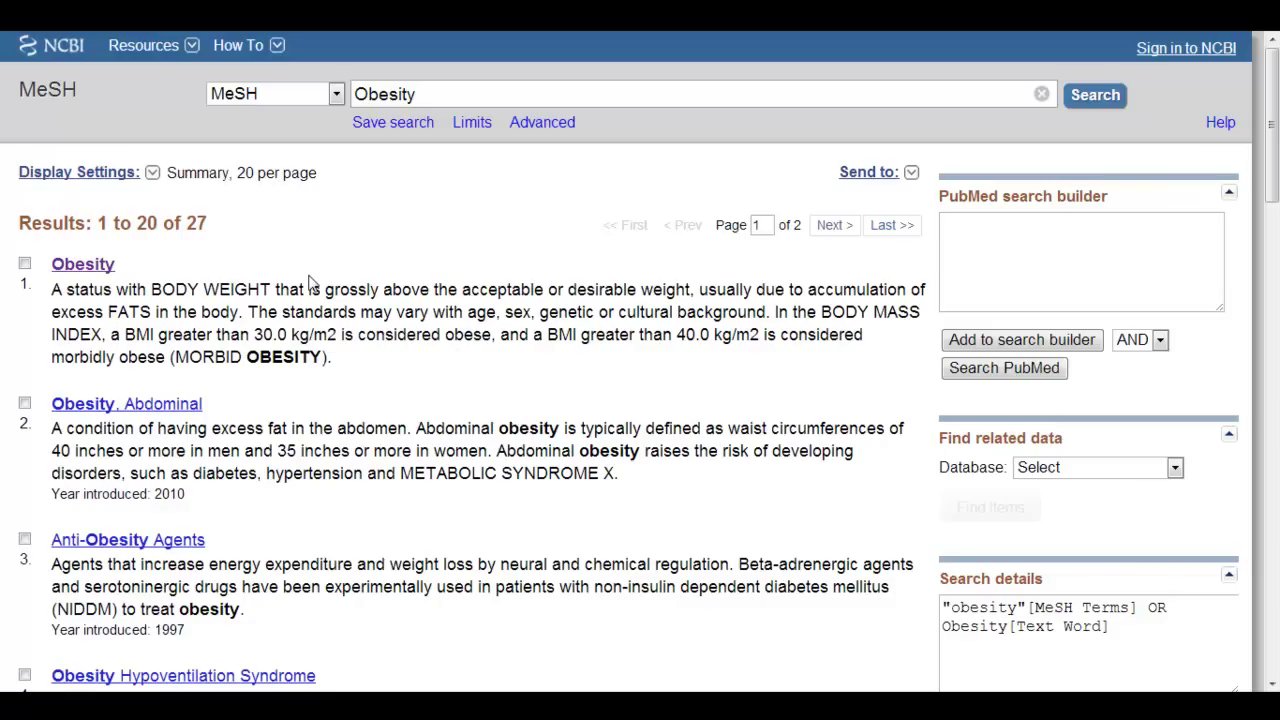
Step: Check the Obesity heading in the MeSH results and add it to the search builder
{"action": "scroll", "coordinate": [310, 283], "scroll_direction": "down", "scroll_amount": 1}
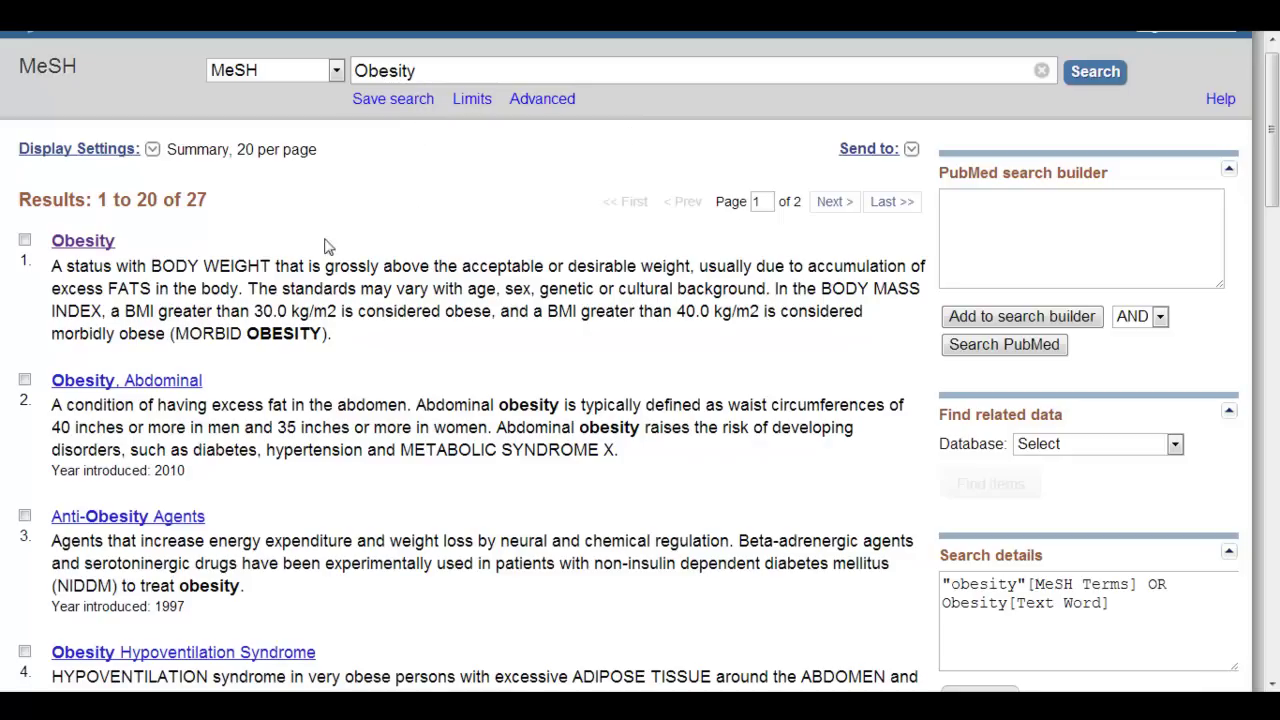
{"action": "scroll", "coordinate": [268, 498], "scroll_direction": "down", "scroll_amount": 1}
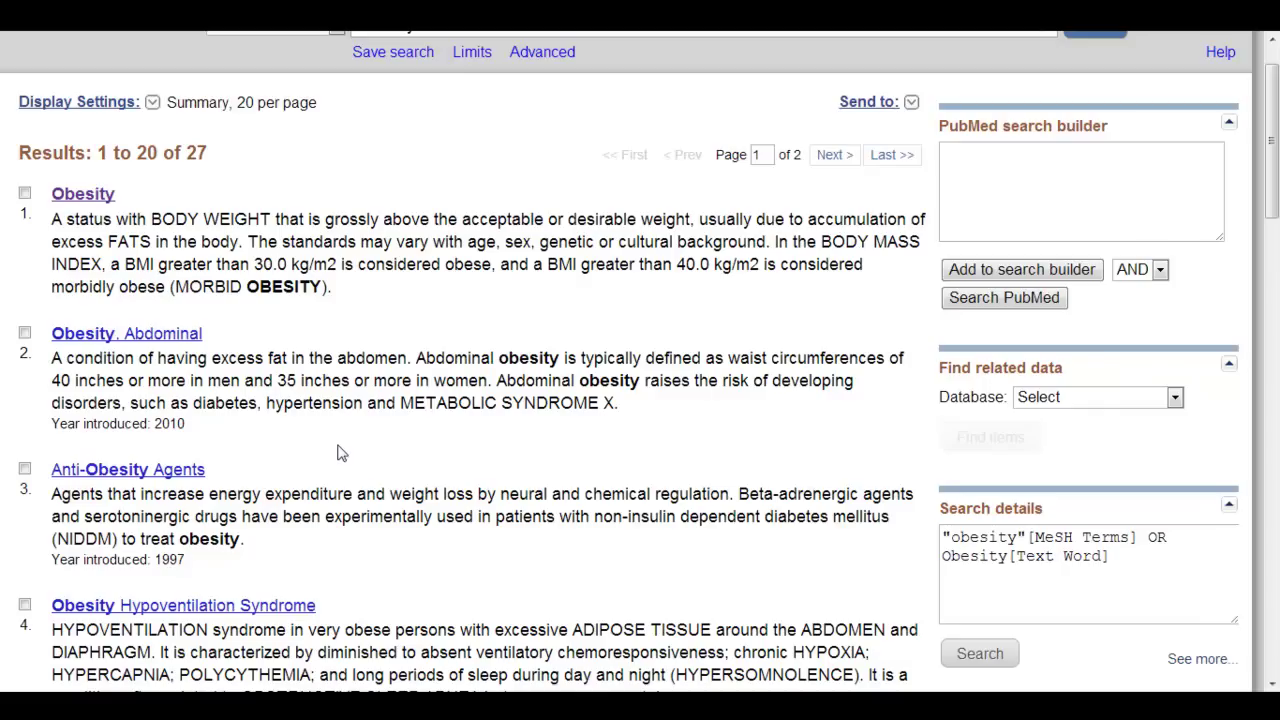
{"action": "scroll", "coordinate": [380, 460], "scroll_direction": "up", "scroll_amount": 2}
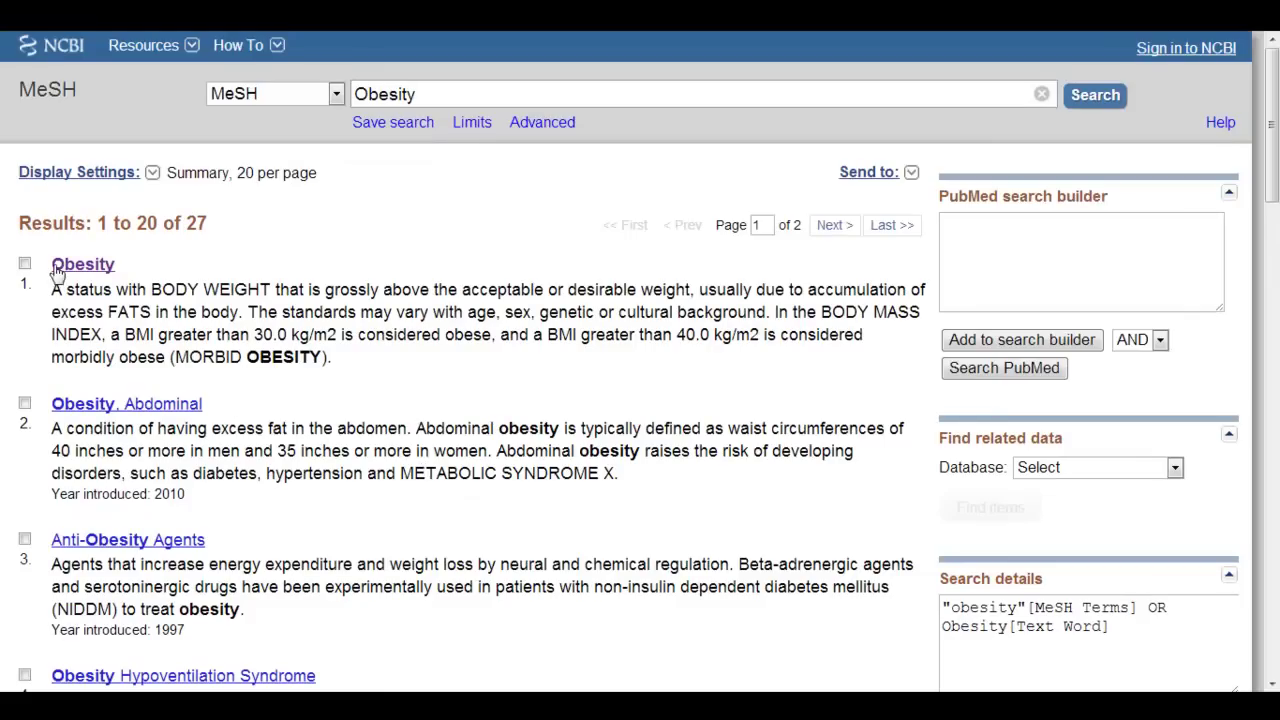
{"action": "left_click", "coordinate": [24, 264]}
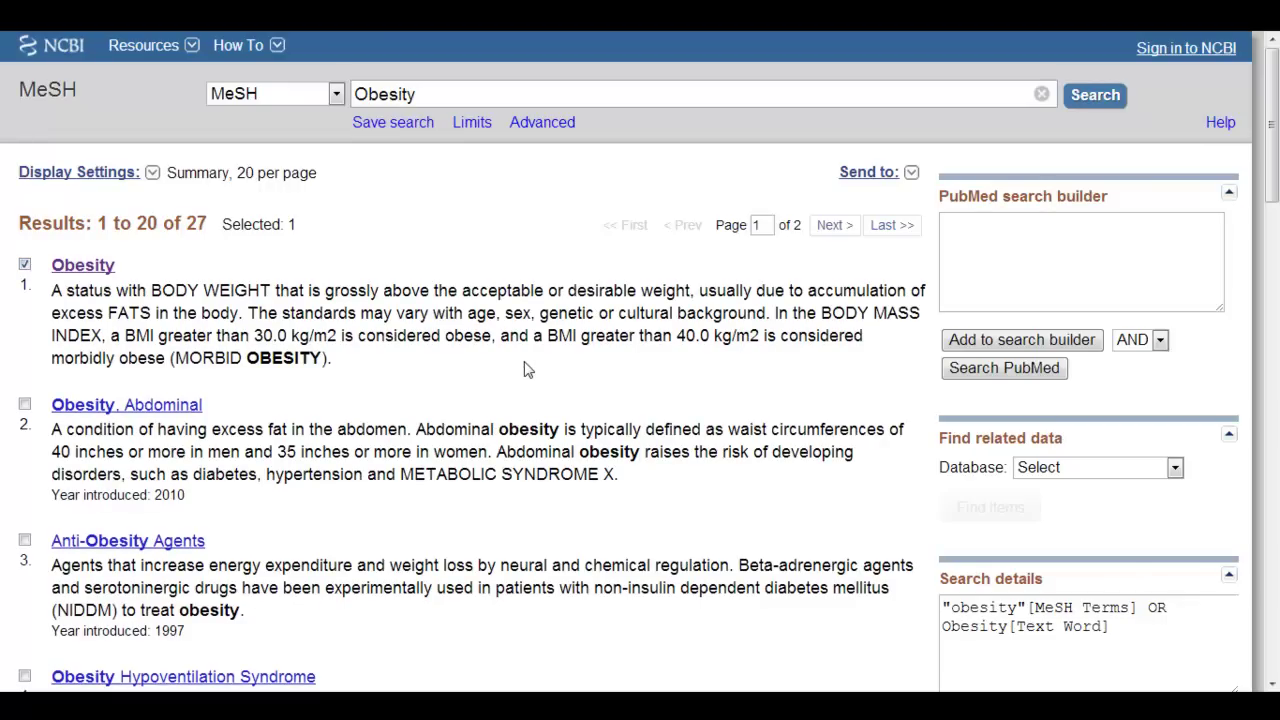
{"action": "left_click", "coordinate": [1012, 350]}
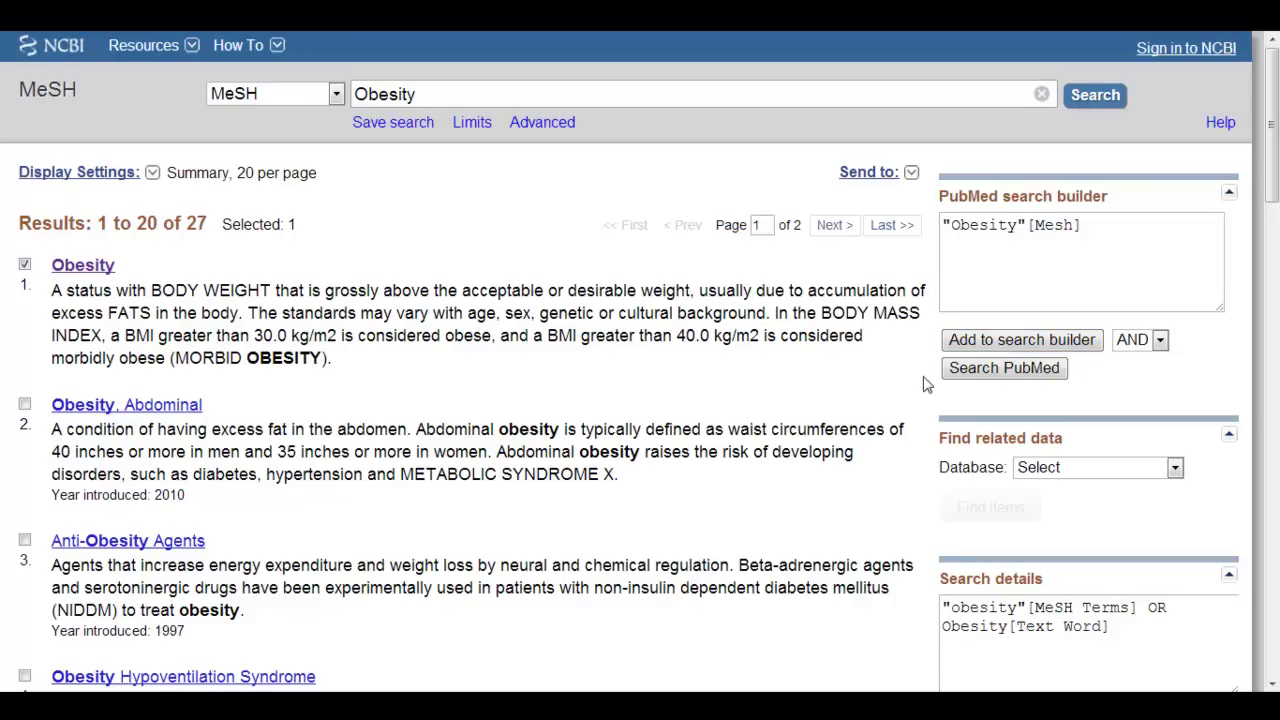
Step: Search PubMed for "Obesity"[Mesh] (122,446 results), then clear the search box
{"action": "left_click", "coordinate": [992, 376]}
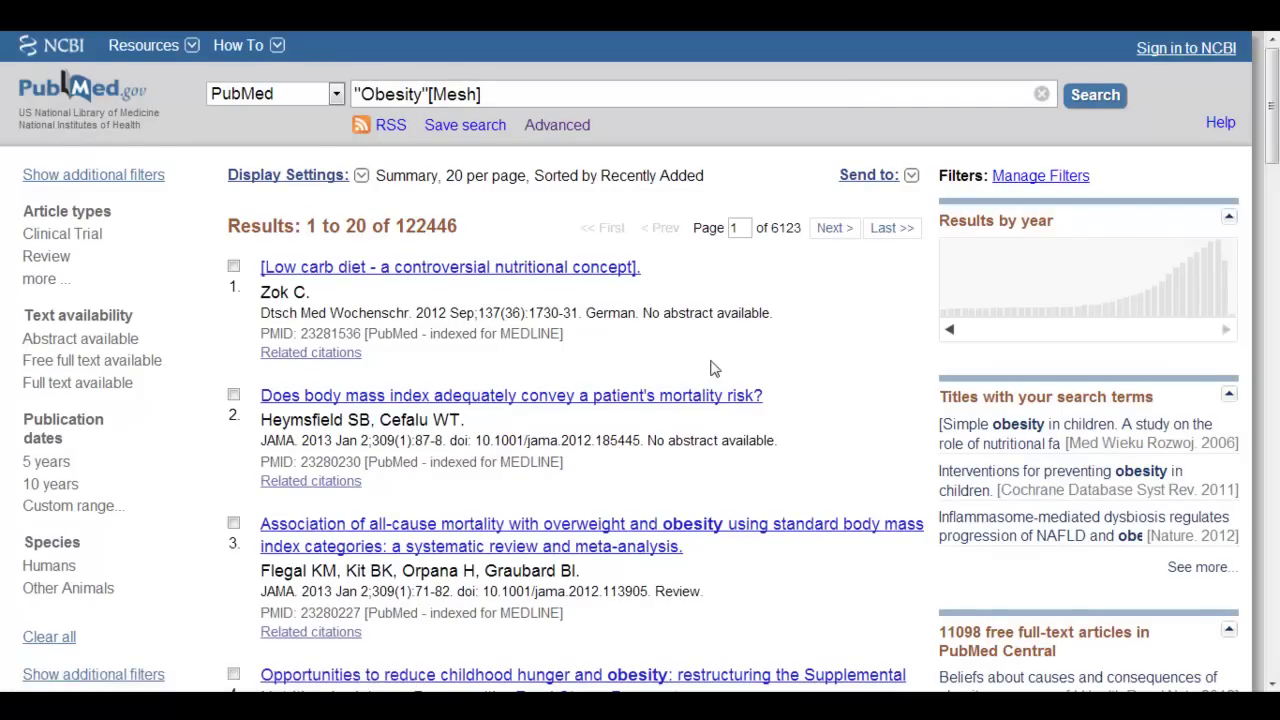
{"action": "scroll", "coordinate": [714, 368], "scroll_direction": "down", "scroll_amount": 1}
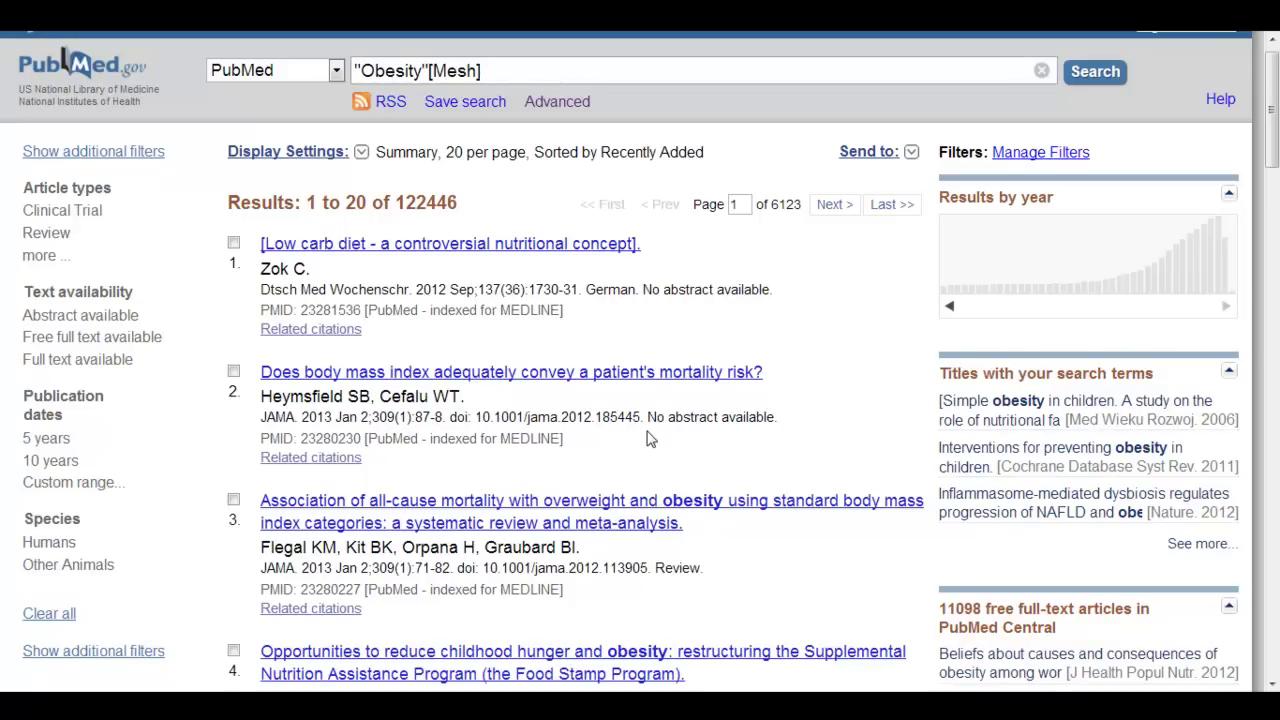
{"action": "left_click_drag", "start_coordinate": [580, 68], "coordinate": [350, 68]}
{"action": "key", "text": "BackSpace"}
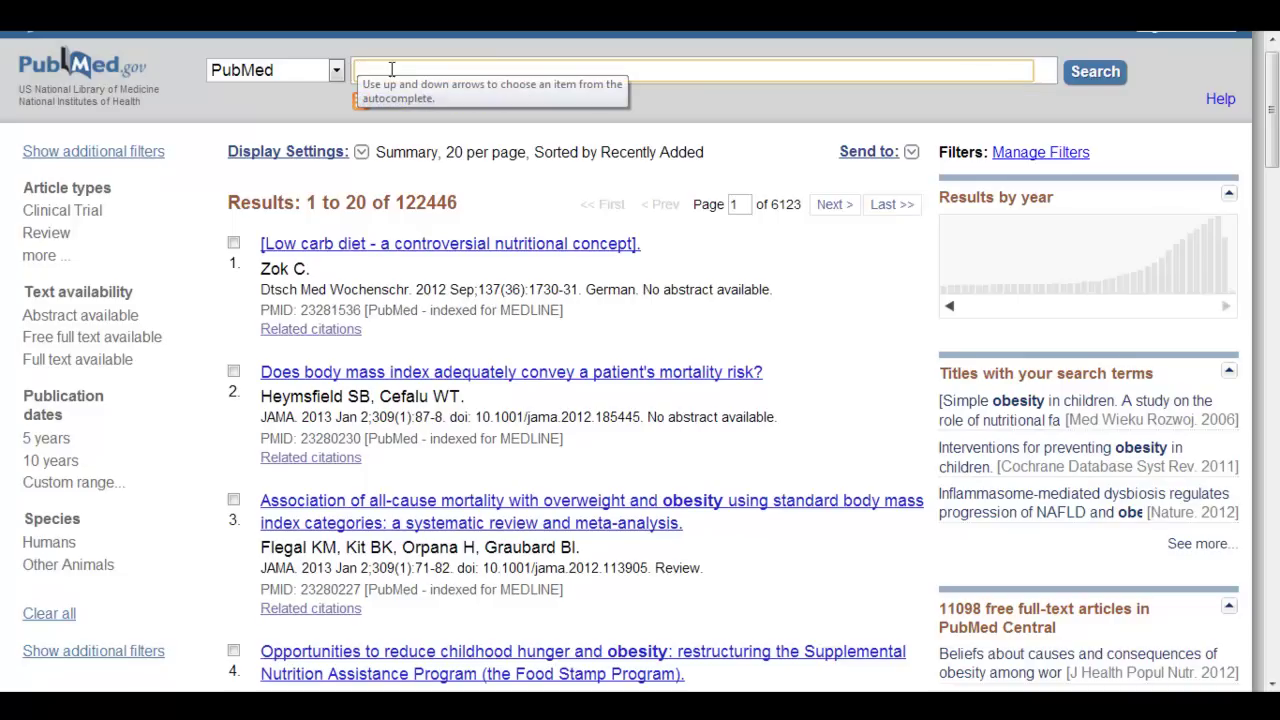
Step: Look up 'Soda Pop' in the MeSH database
{"action": "left_click", "coordinate": [336, 72]}
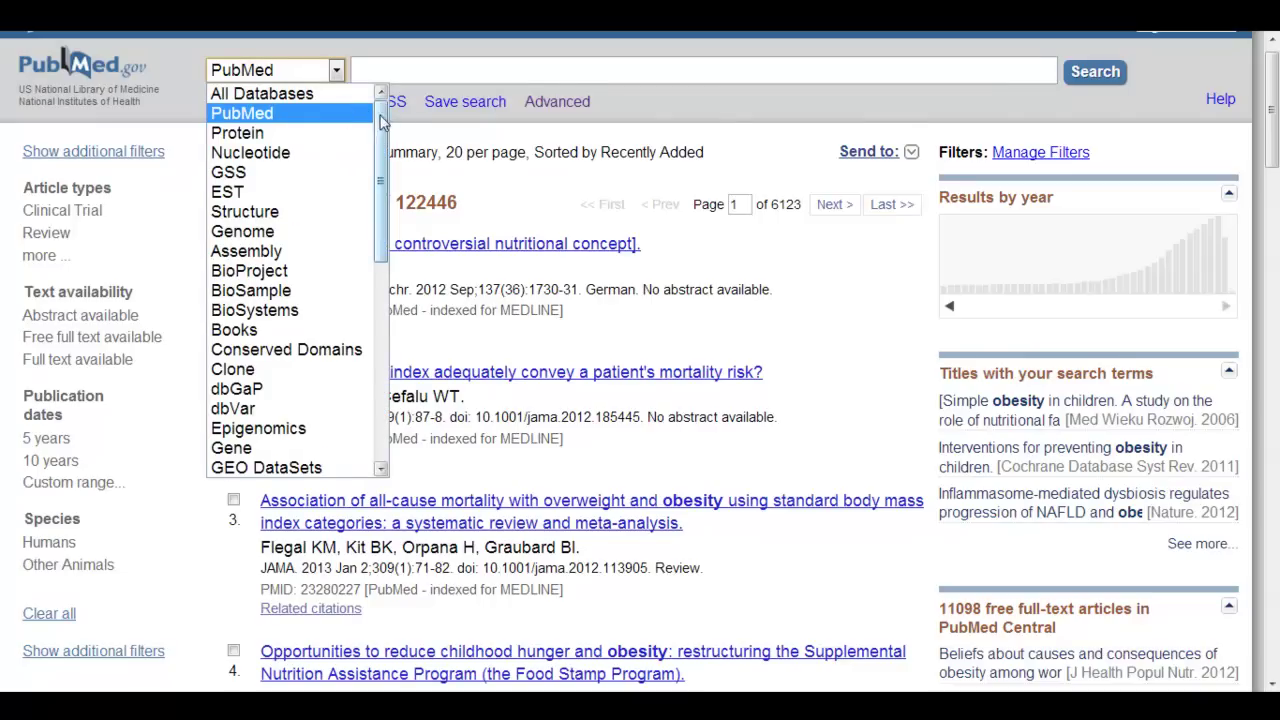
{"action": "scroll", "coordinate": [329, 250], "scroll_direction": "down", "scroll_amount": 5}
{"action": "left_click", "coordinate": [329, 250]}
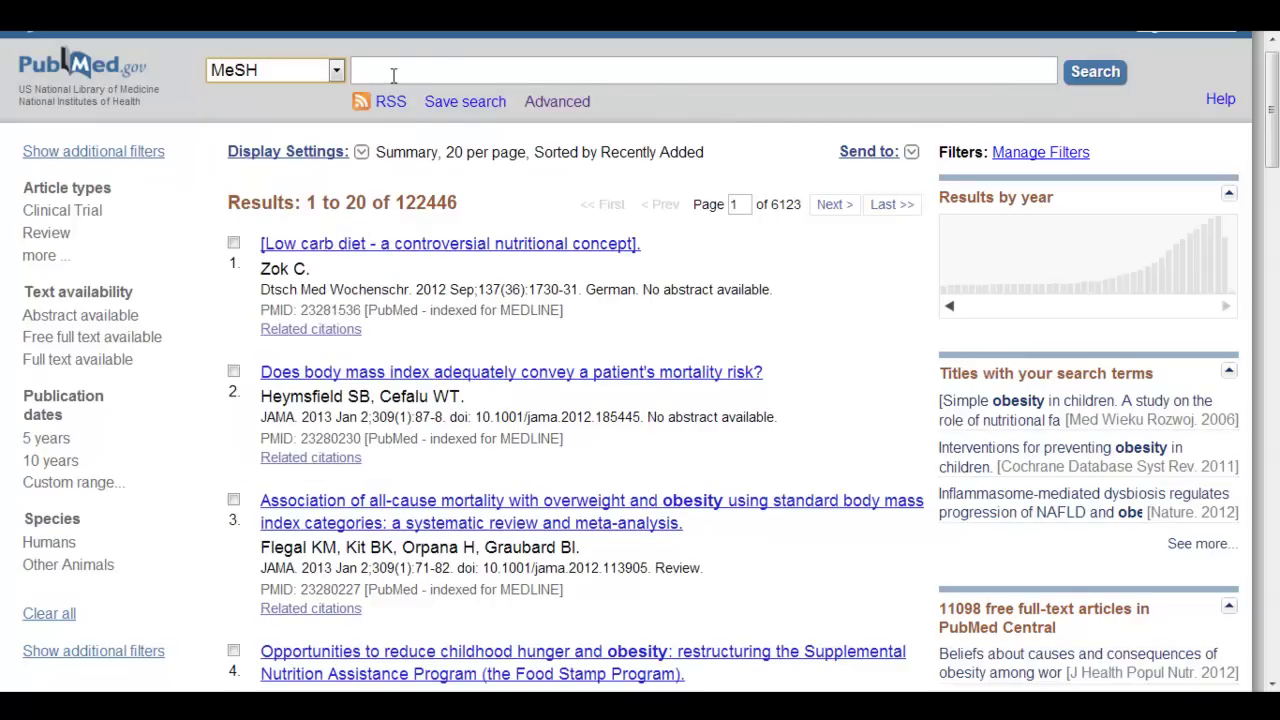
{"action": "left_click", "coordinate": [395, 72]}
{"action": "type", "text": "Soda Pop"}
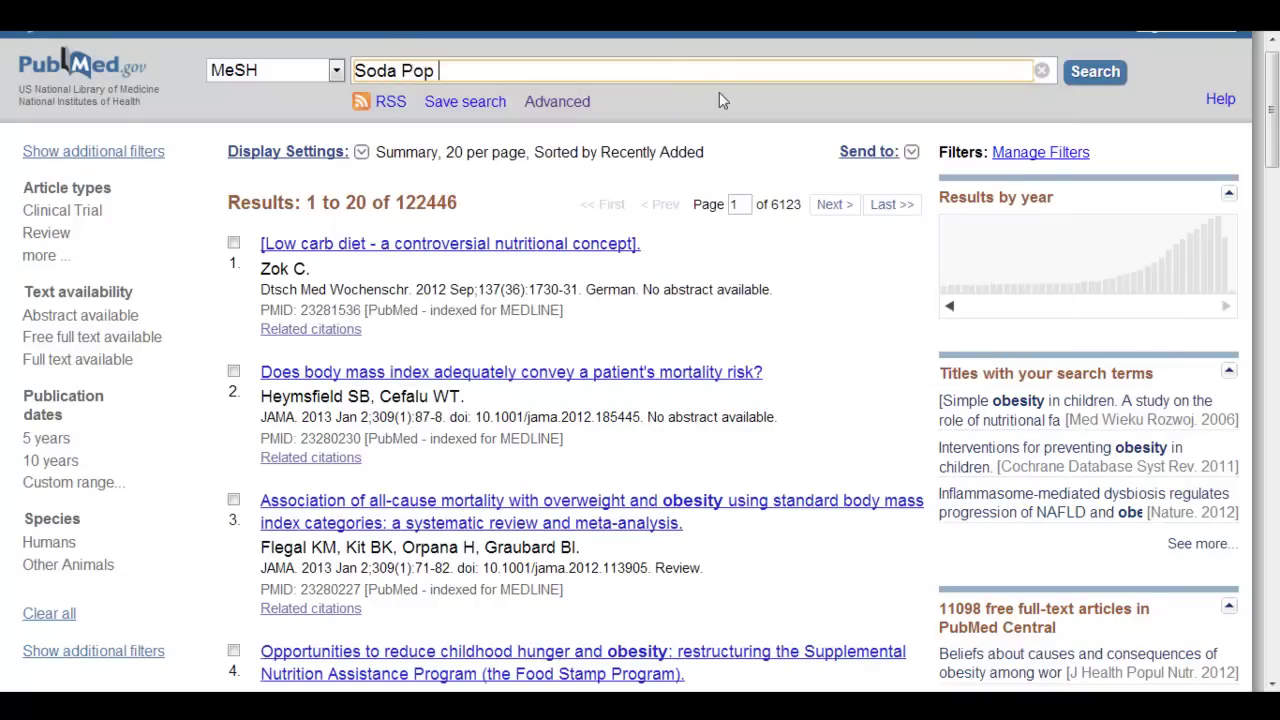
{"action": "left_click", "coordinate": [1093, 78]}
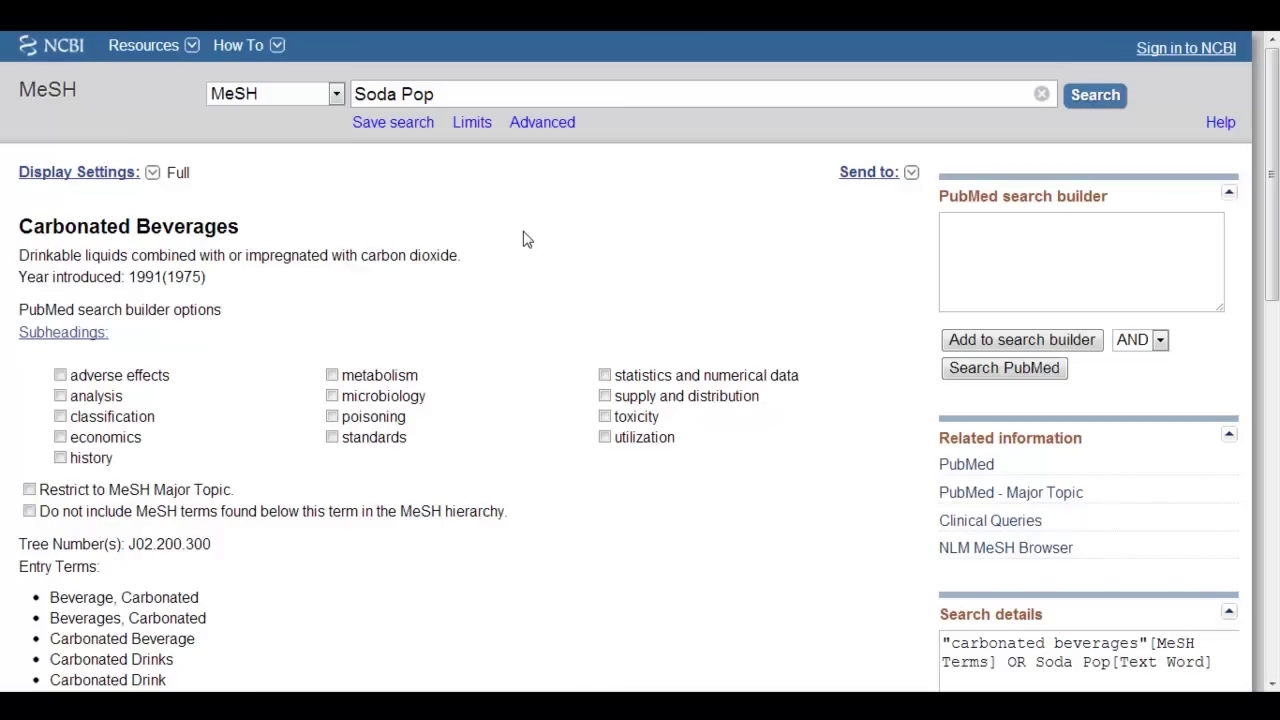
Step: Check the Carbonated Beverages record's Entry Terms for Soda Pop, returning to the top
{"action": "scroll", "coordinate": [528, 236], "scroll_direction": "down", "scroll_amount": 1}
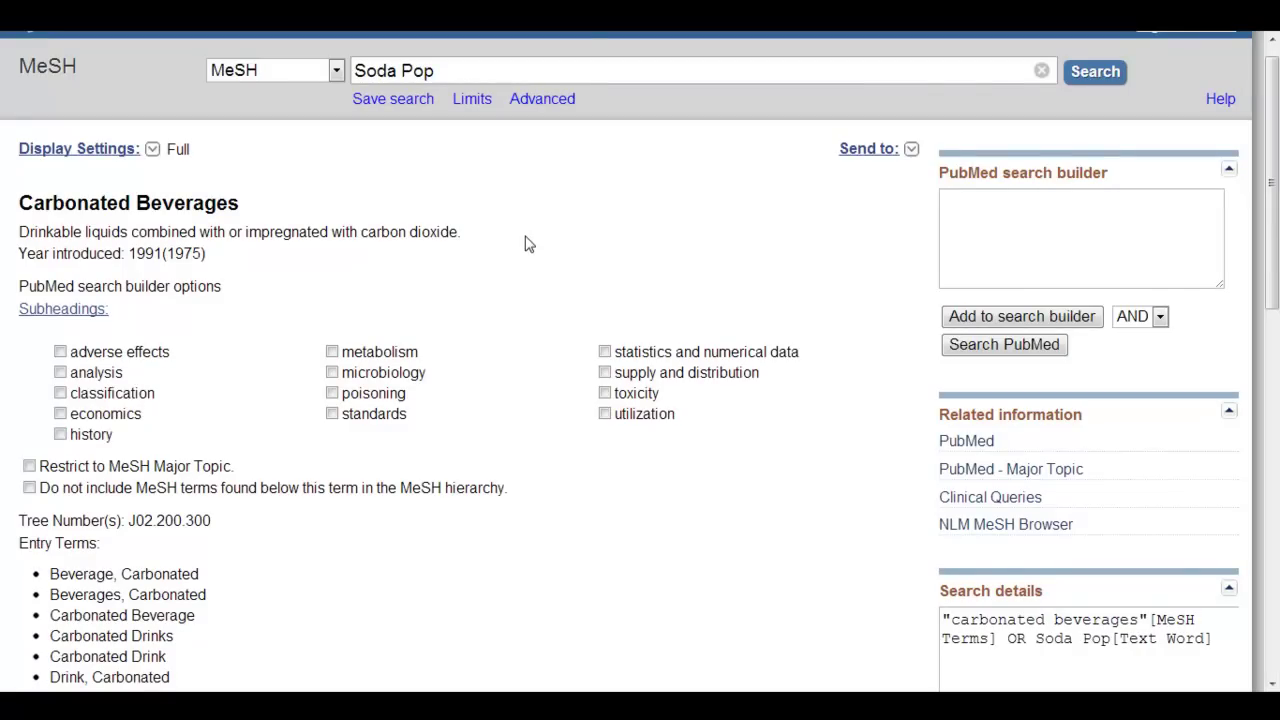
{"action": "scroll", "coordinate": [530, 244], "scroll_direction": "down", "scroll_amount": 5}
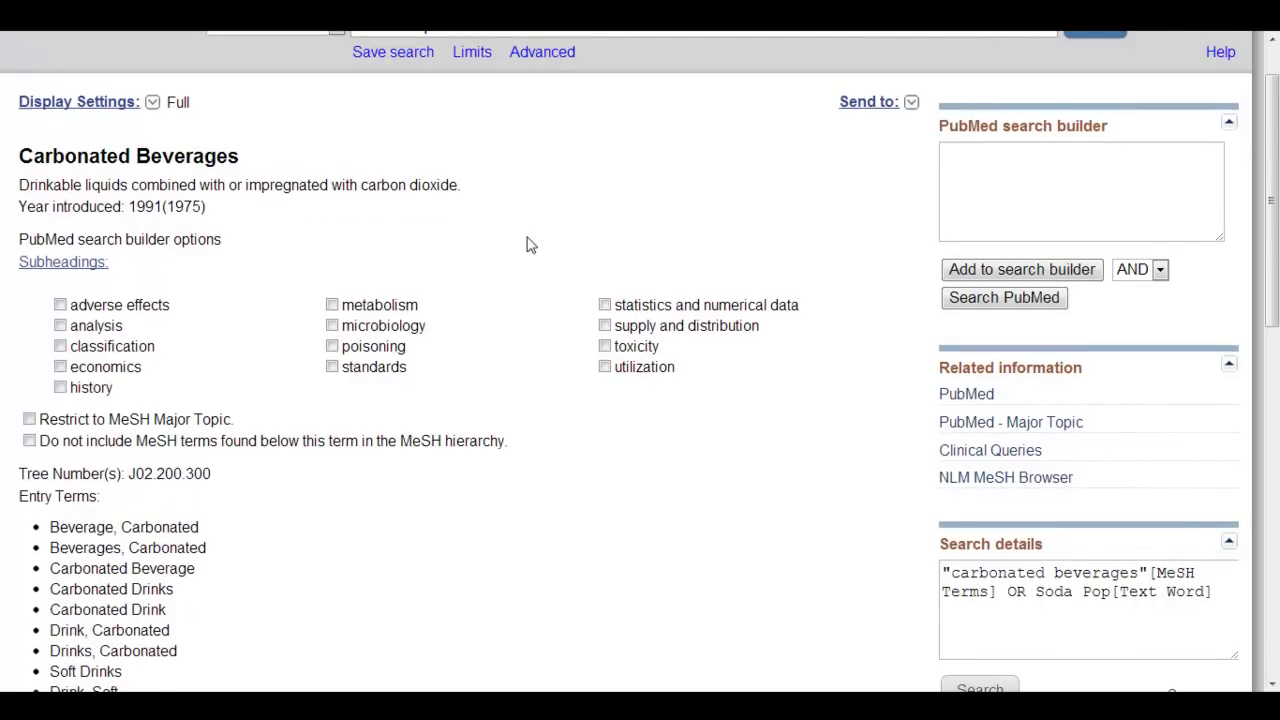
{"action": "scroll", "coordinate": [534, 243], "scroll_direction": "down", "scroll_amount": 2}
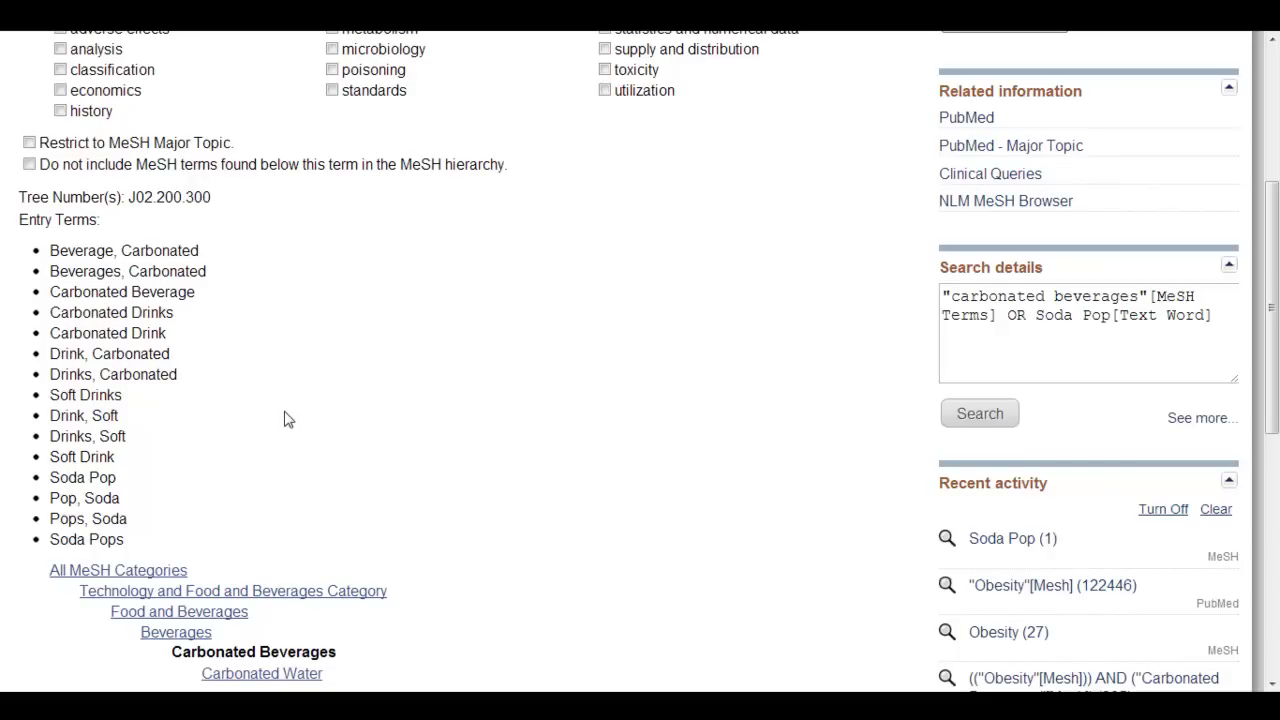
{"action": "scroll", "coordinate": [243, 391], "scroll_direction": "up", "scroll_amount": 2}
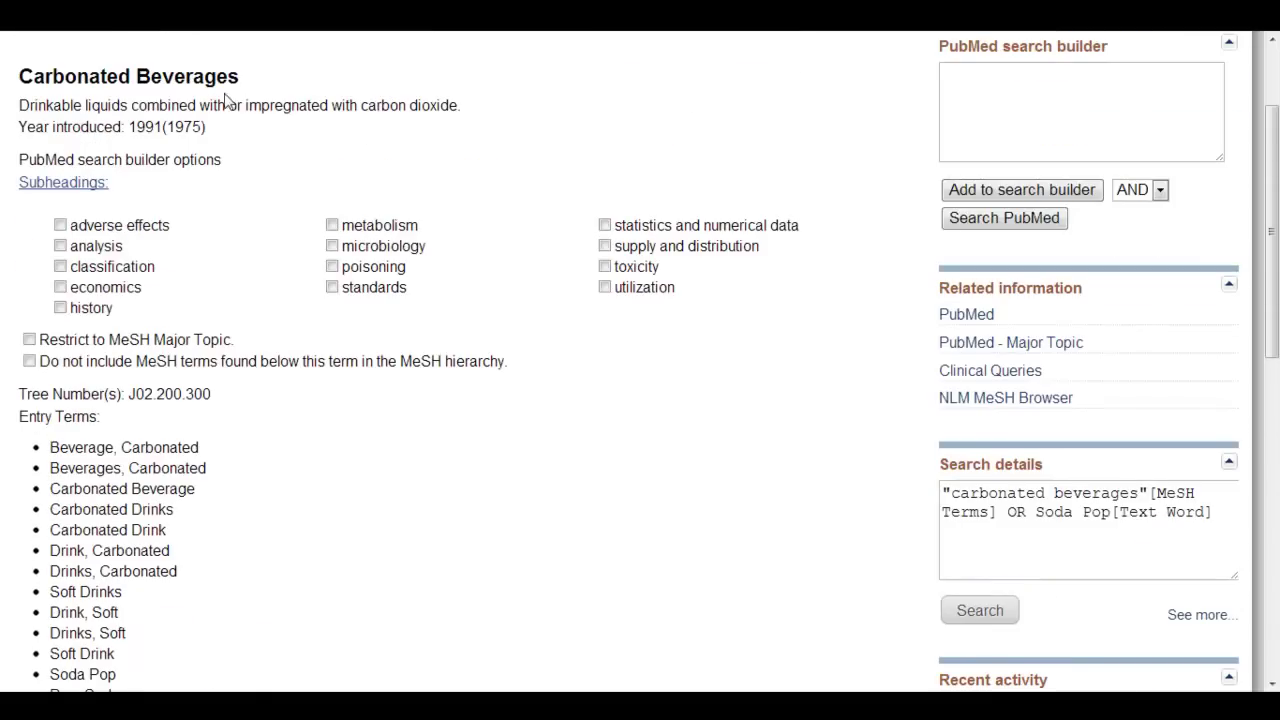
{"action": "scroll", "coordinate": [254, 242], "scroll_direction": "down", "scroll_amount": 1}
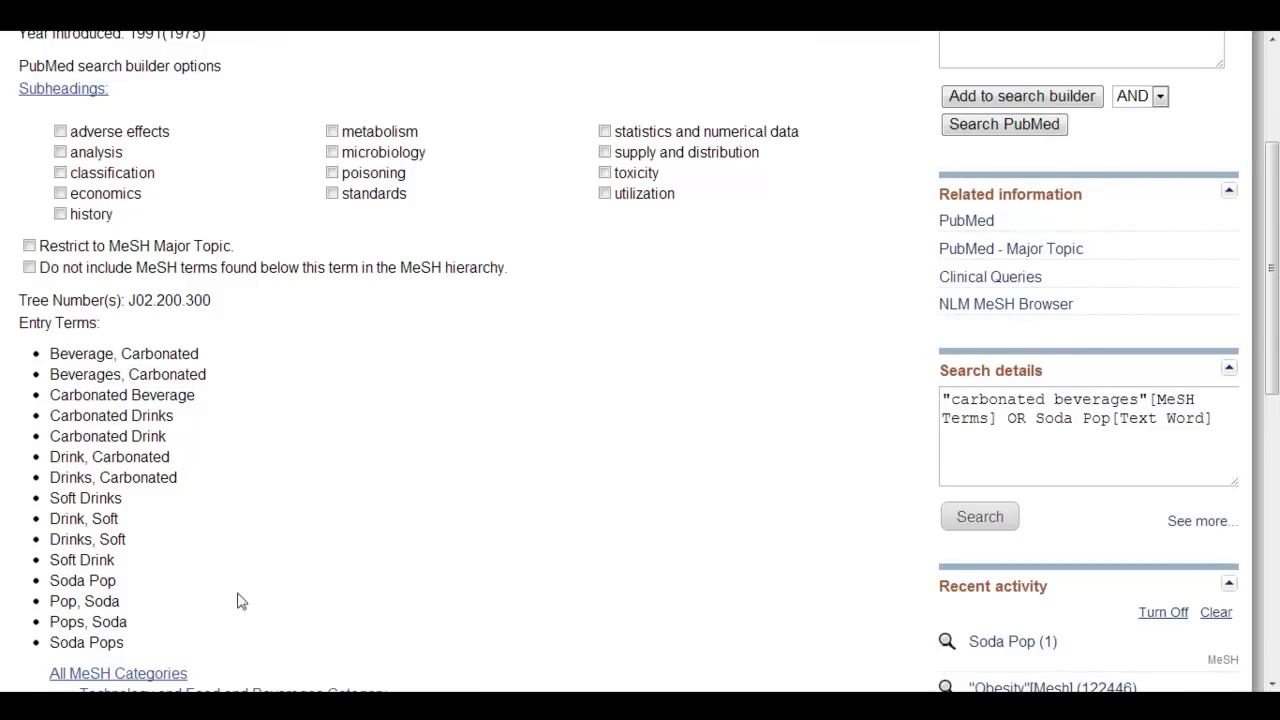
{"action": "scroll", "coordinate": [309, 594], "scroll_direction": "up", "scroll_amount": 1}
{"action": "scroll", "coordinate": [309, 594], "scroll_direction": "up", "scroll_amount": 1}
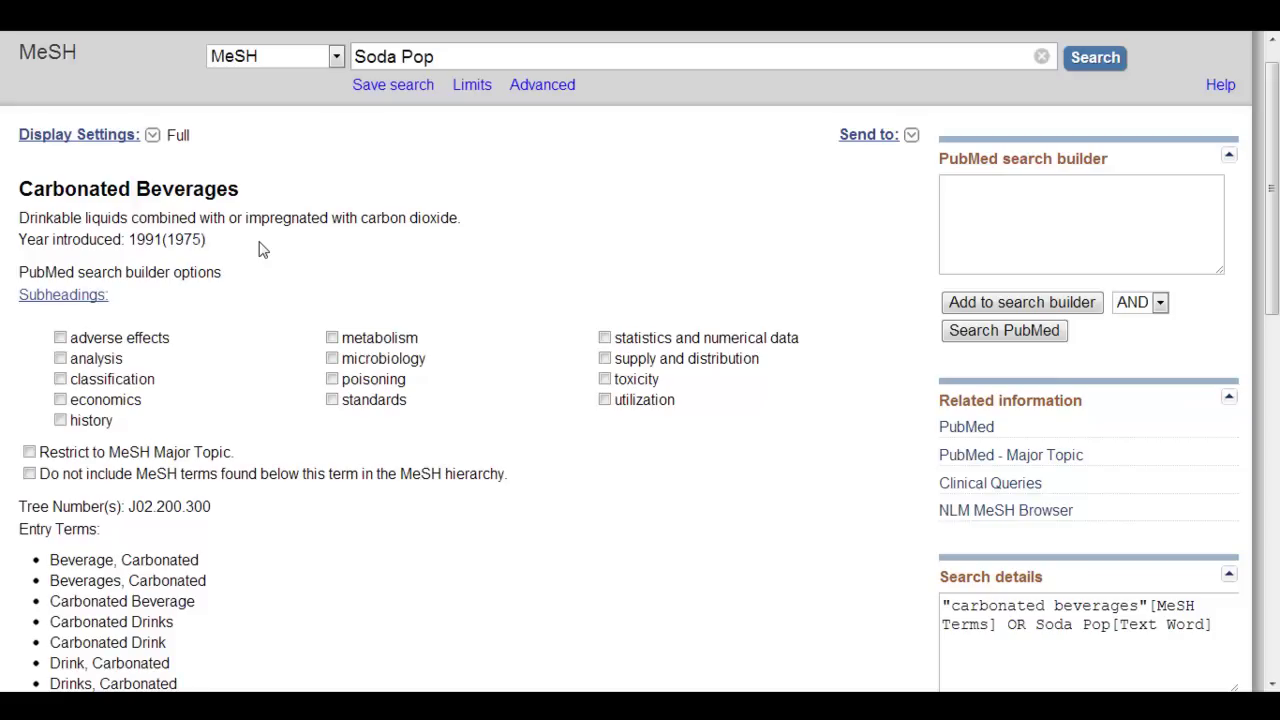
Step: Add the Carbonated Beverages heading to the builder and search PubMed, getting 1,579 results
{"action": "left_click", "coordinate": [1004, 310]}
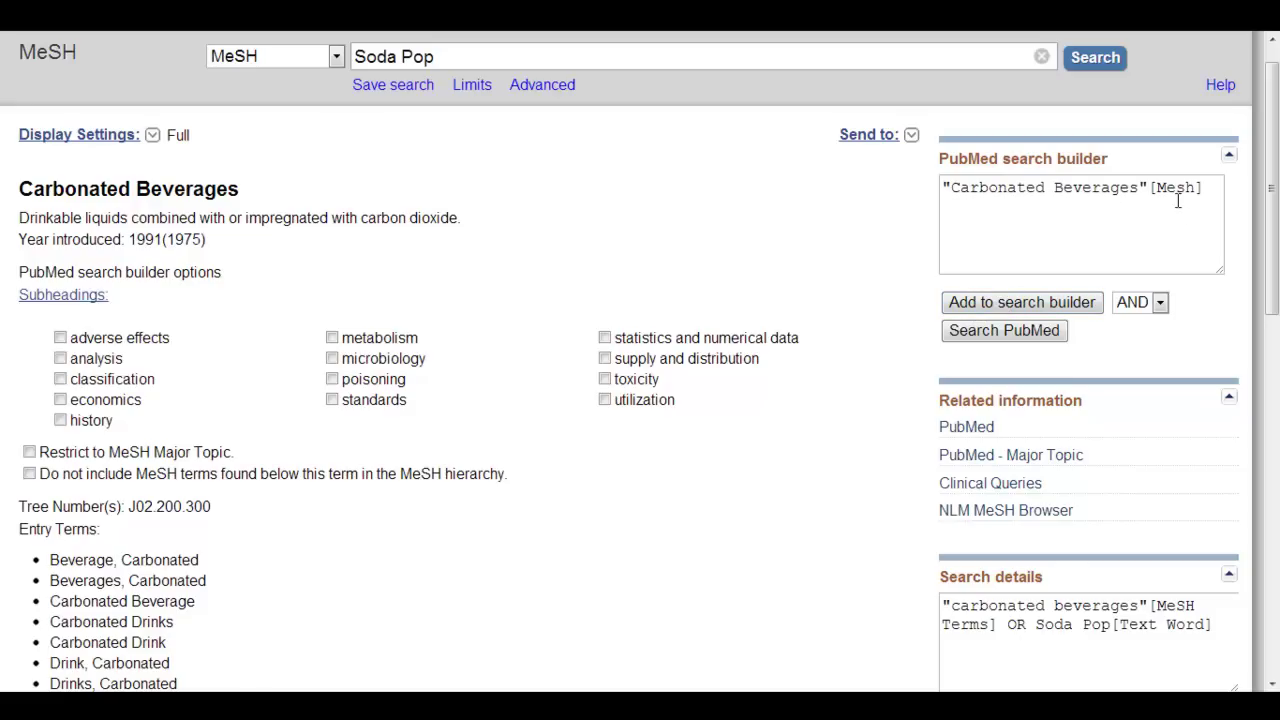
{"action": "left_click", "coordinate": [995, 334]}
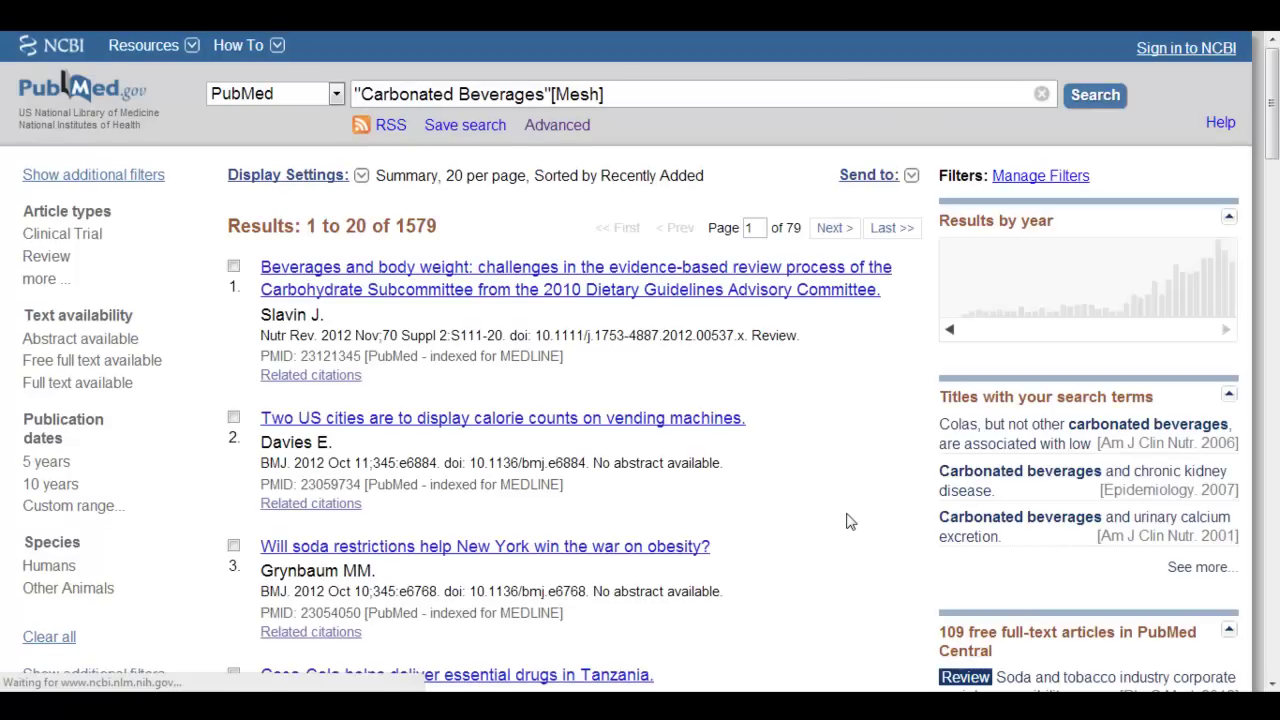
{"action": "scroll", "coordinate": [846, 521], "scroll_direction": "down", "scroll_amount": 1}
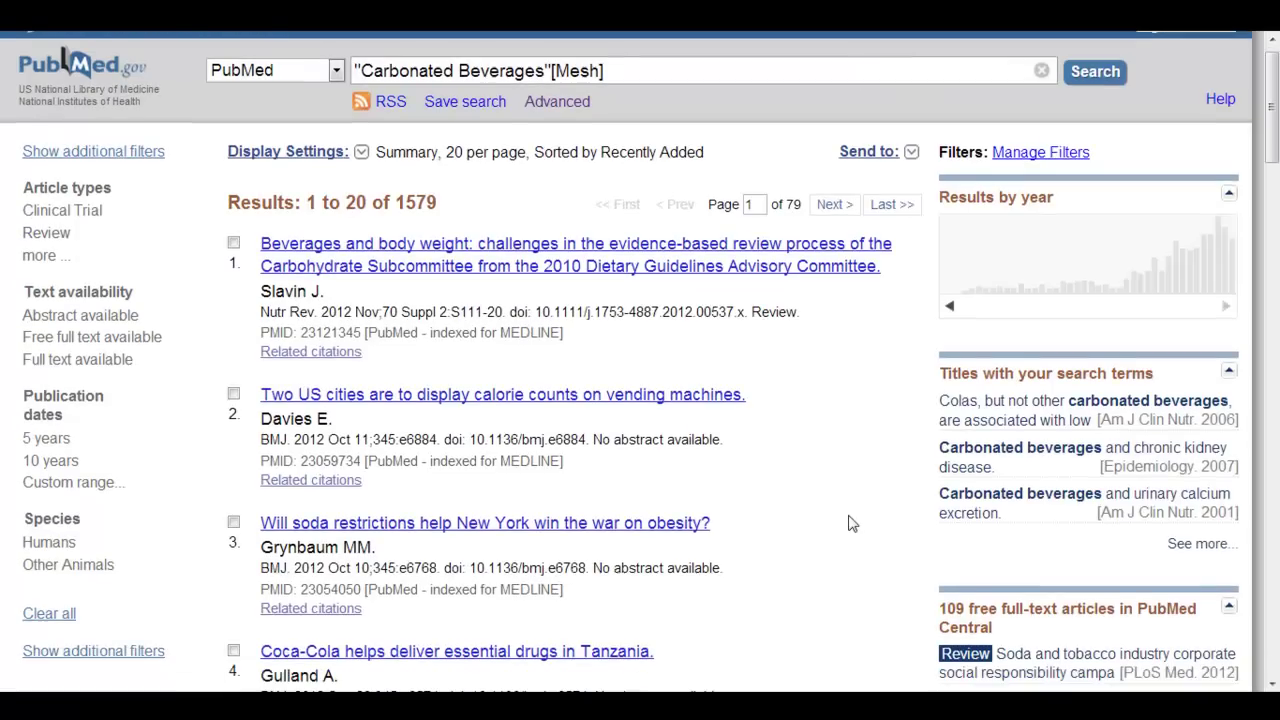
Step: In Advanced search, combine history searches #9 and #10 with AND as (#9) AND #10
{"action": "left_click", "coordinate": [556, 104]}
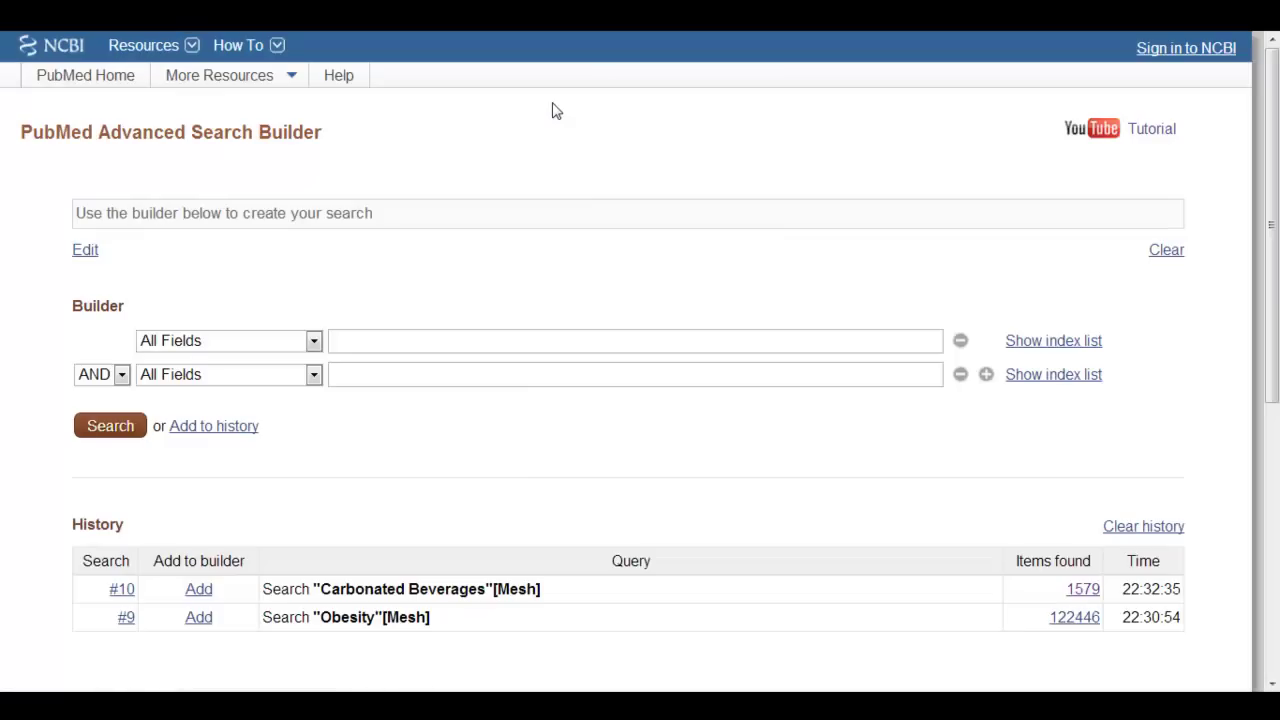
{"action": "scroll", "coordinate": [549, 240], "scroll_direction": "down", "scroll_amount": 2}
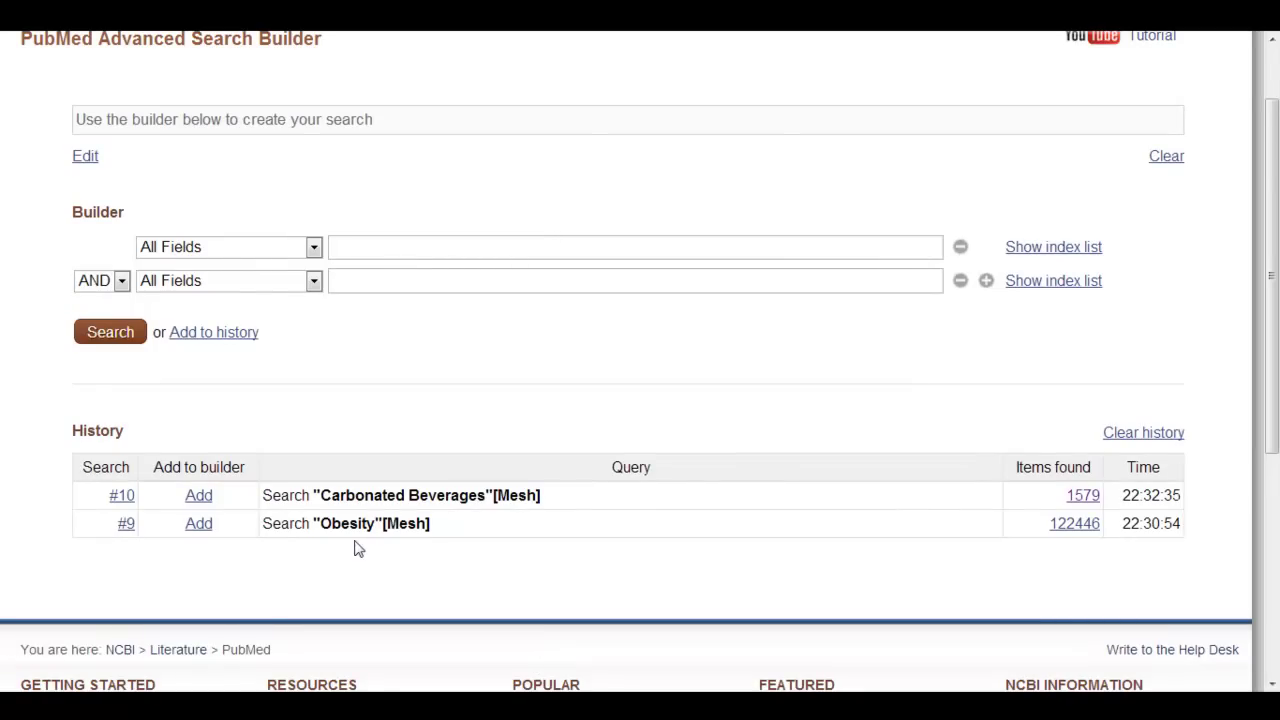
{"action": "left_click", "coordinate": [201, 532]}
{"action": "left_click", "coordinate": [200, 500]}
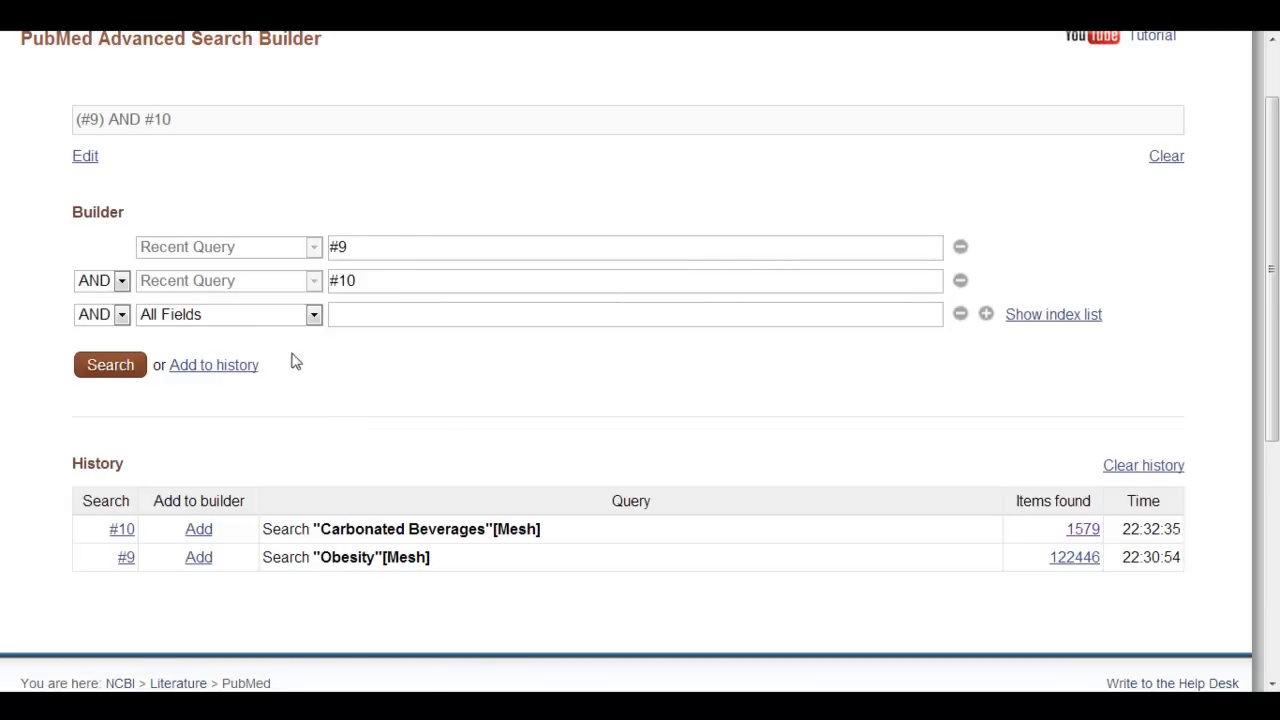
{"action": "left_click", "coordinate": [120, 282]}
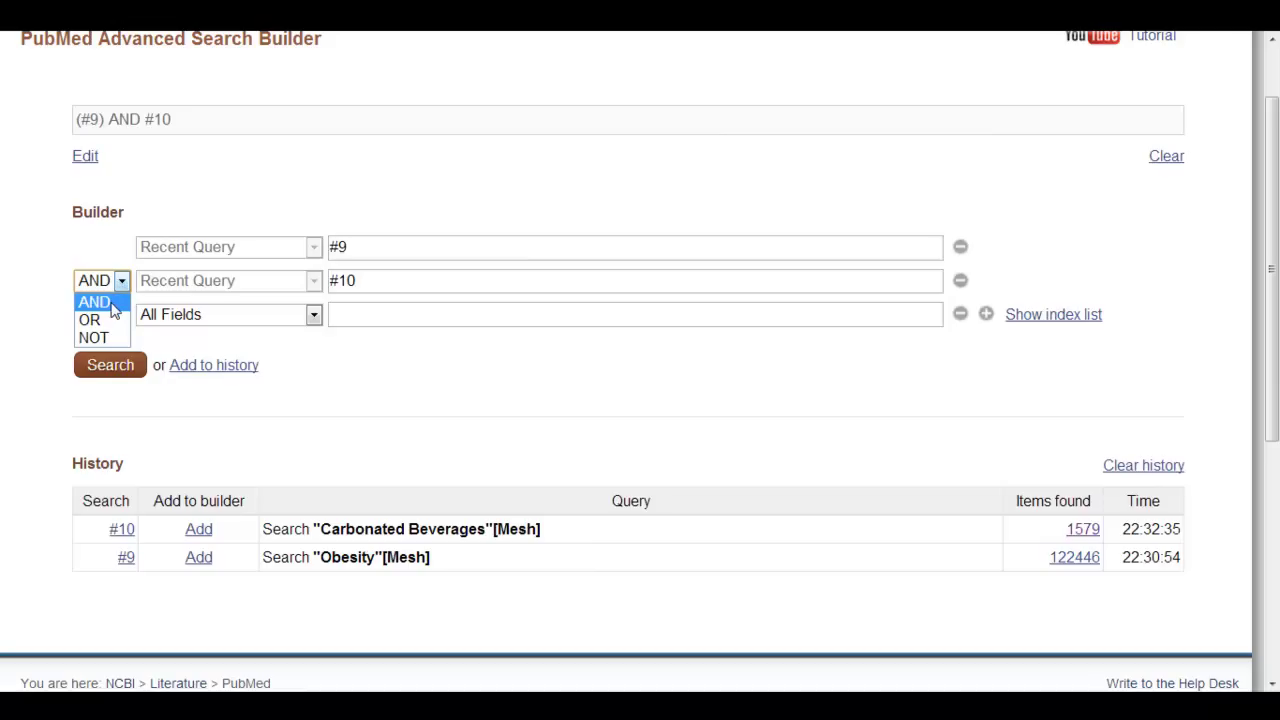
{"action": "left_click", "coordinate": [110, 302]}
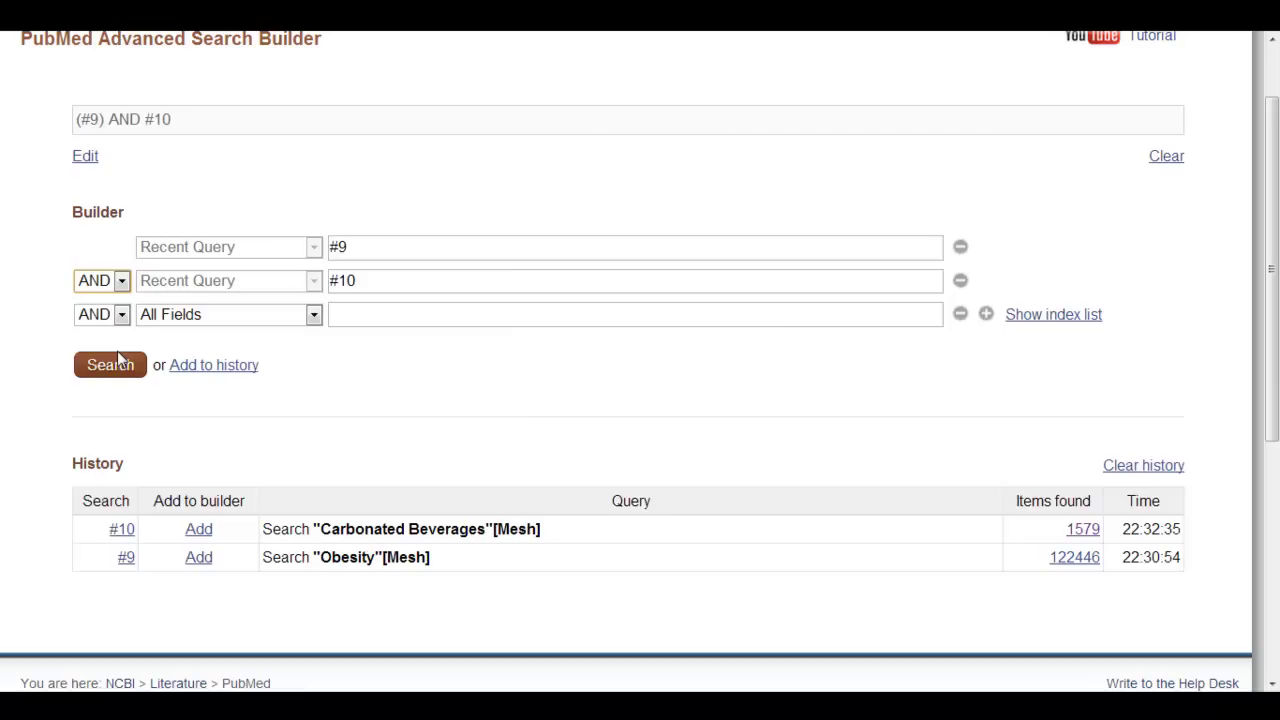
{"action": "left_click", "coordinate": [237, 369]}
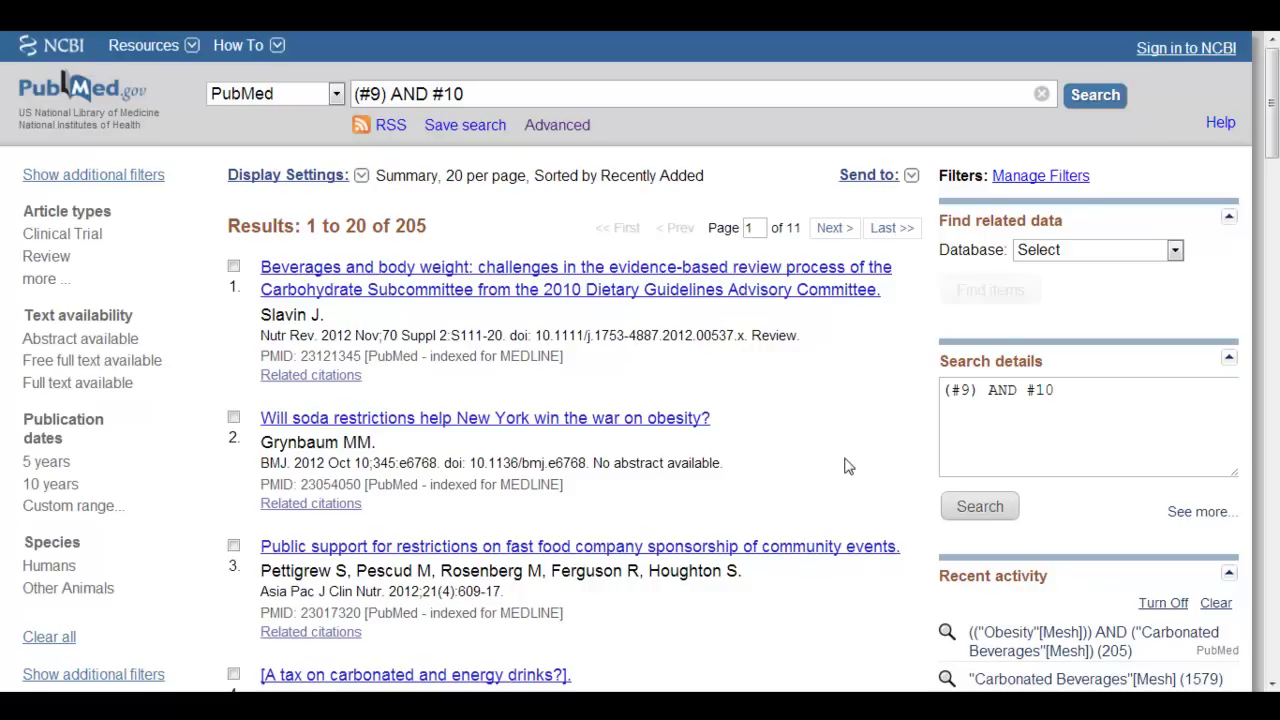
Step: Scroll through the 205 (#9) AND #10 results, led by 'Beverages and body weight.'
{"action": "scroll", "coordinate": [800, 438], "scroll_direction": "down", "scroll_amount": 1}
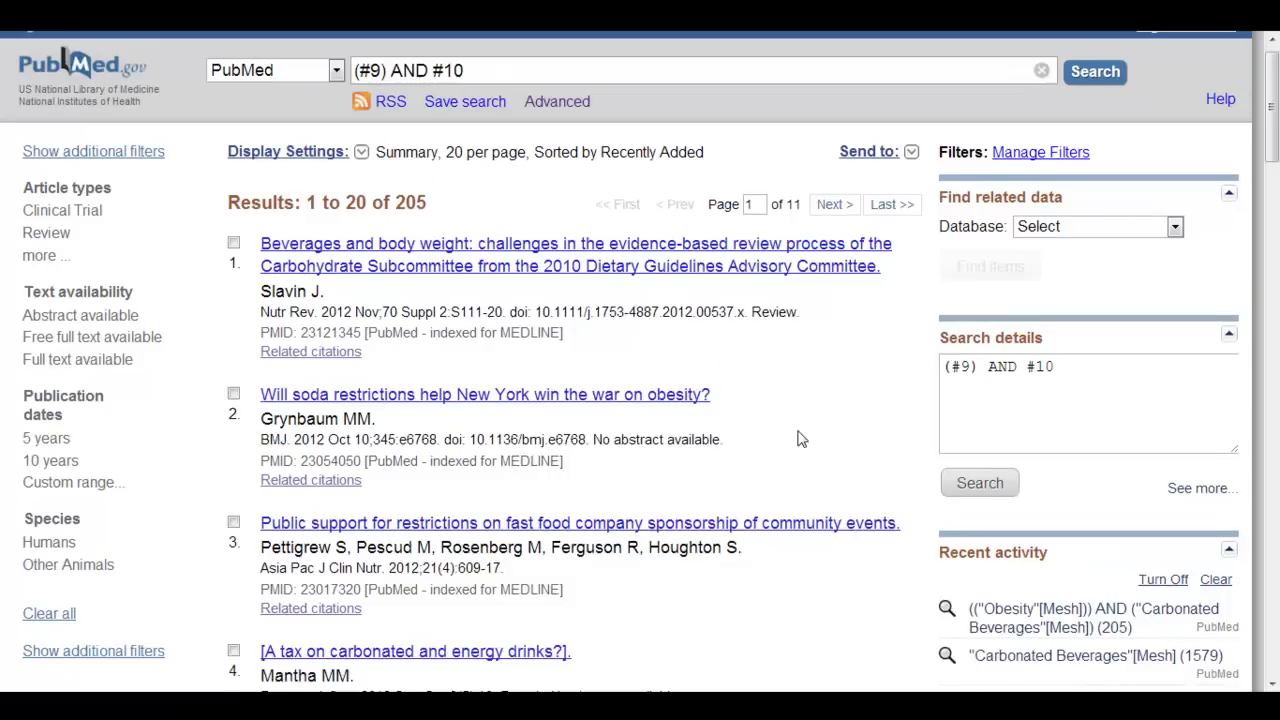
{"action": "scroll", "coordinate": [800, 438], "scroll_direction": "down", "scroll_amount": 1}
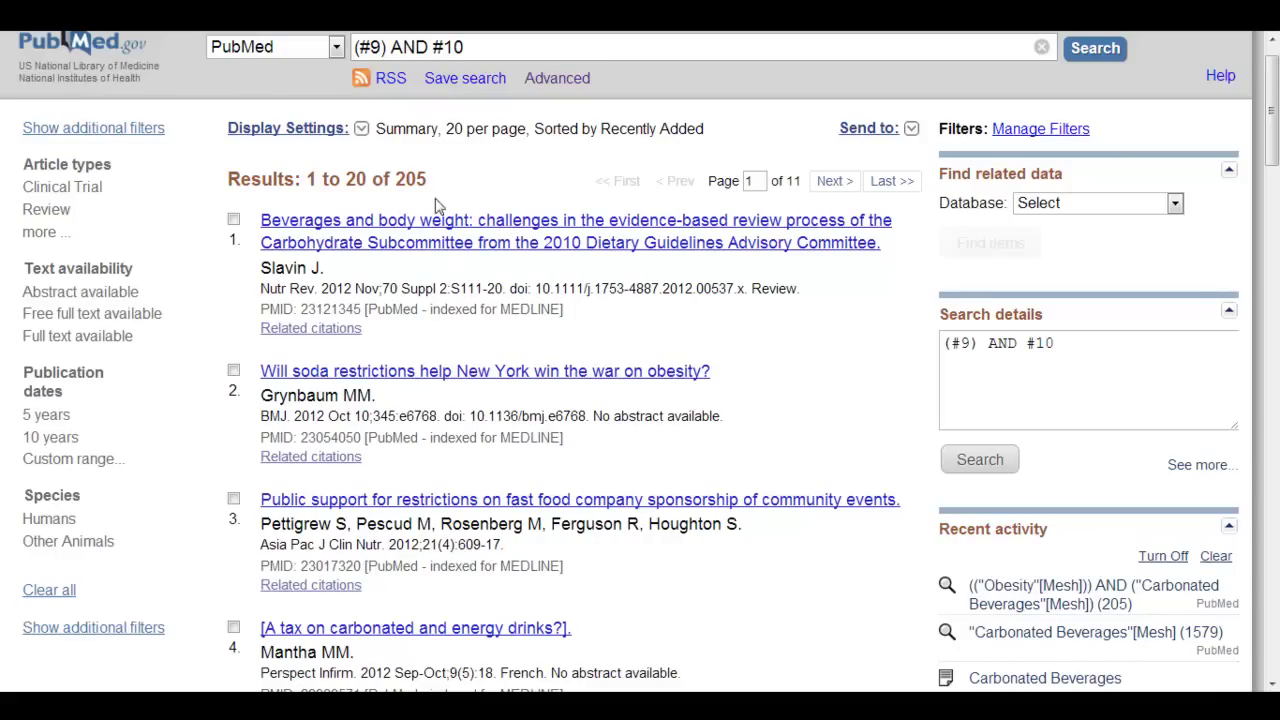
Step: Apply the Abstract display format and scroll through the abstracts with their Get it VCU links
{"action": "left_click", "coordinate": [362, 131]}
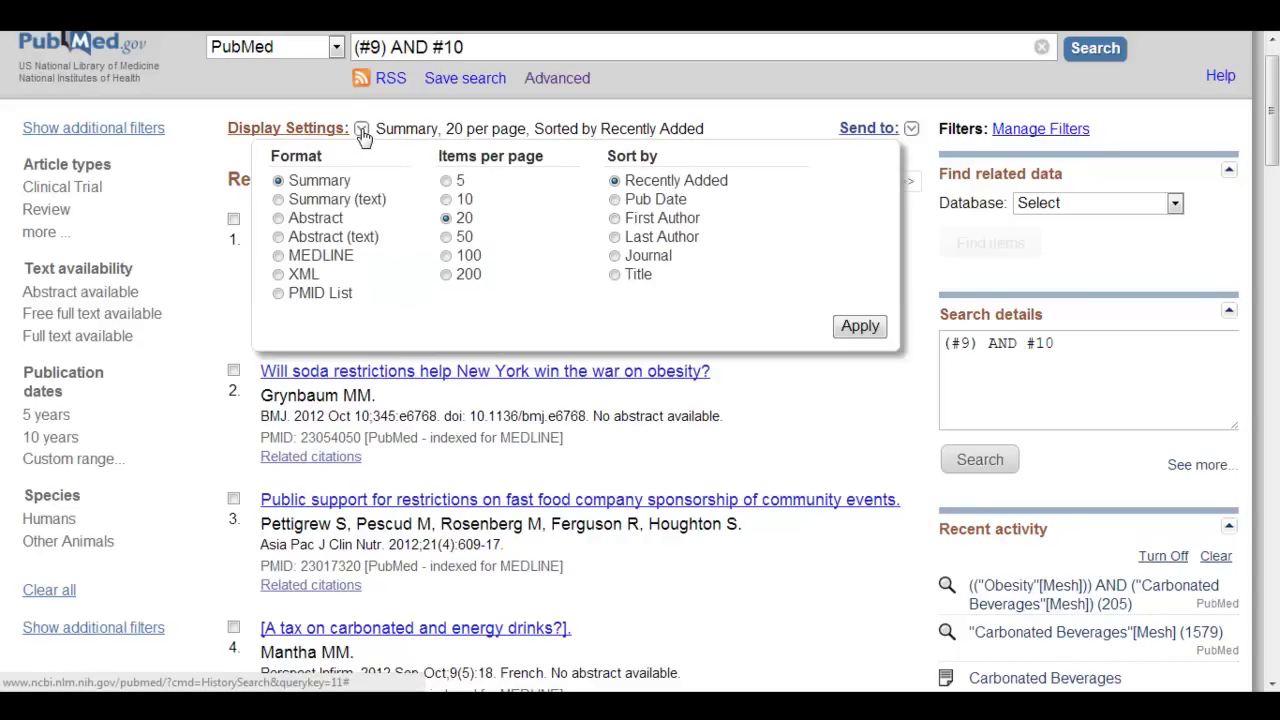
{"action": "left_click", "coordinate": [279, 219]}
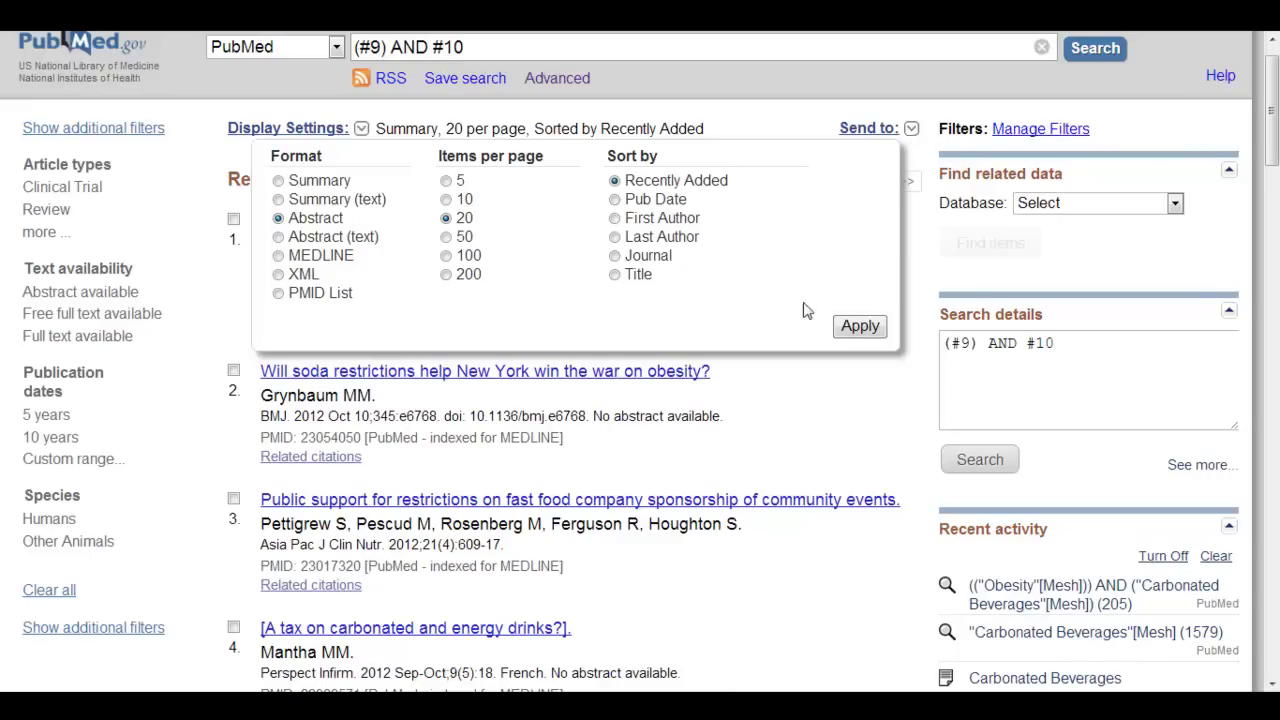
{"action": "left_click", "coordinate": [858, 328]}
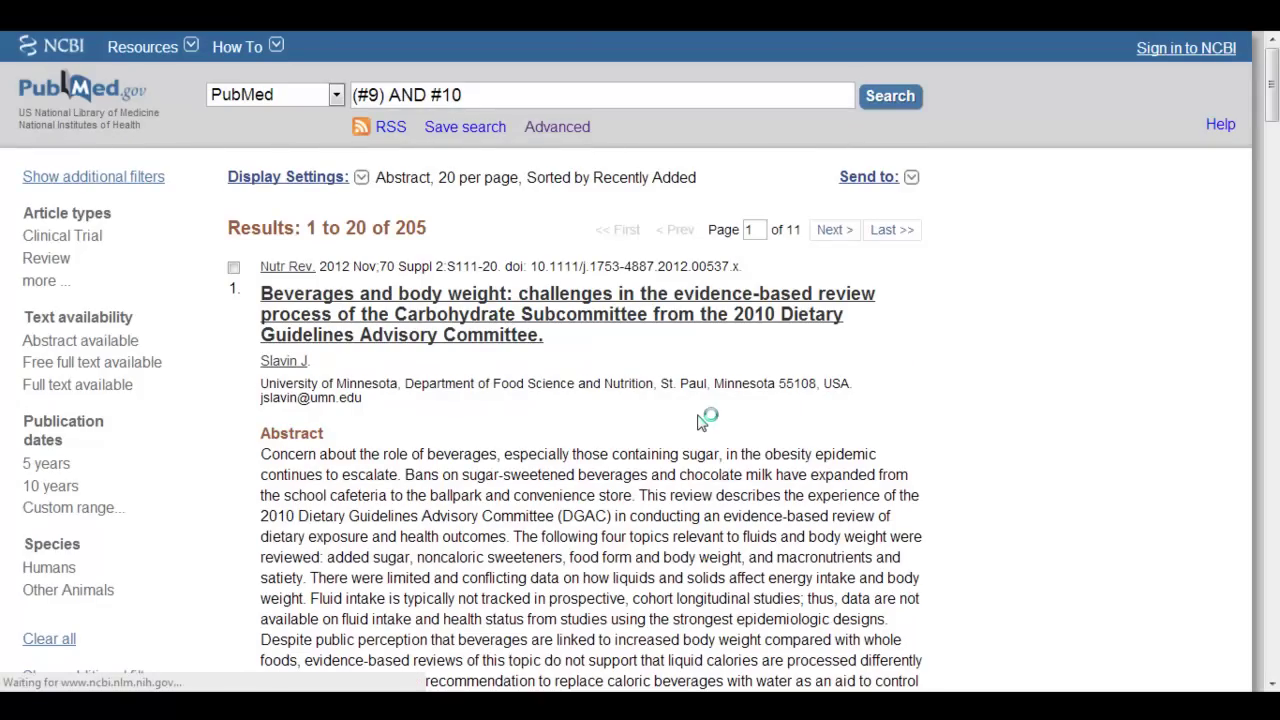
{"action": "scroll", "coordinate": [702, 418], "scroll_direction": "down", "scroll_amount": 3}
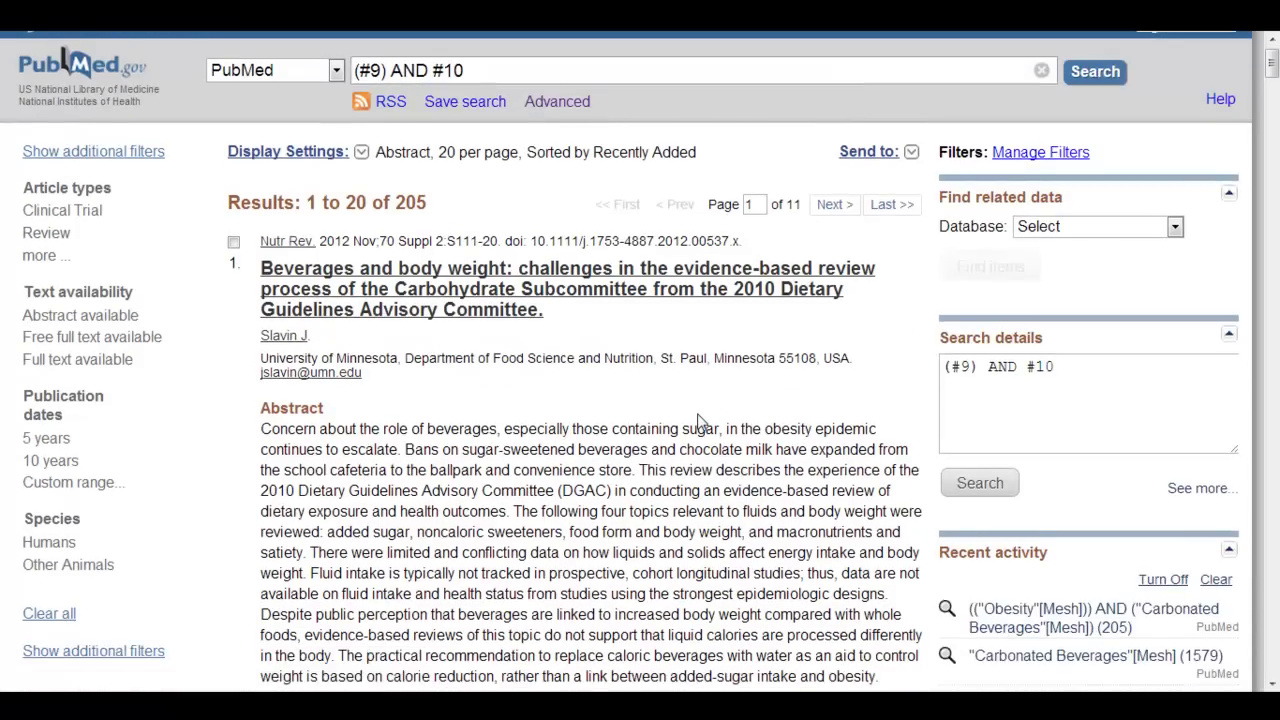
{"action": "scroll", "coordinate": [700, 413], "scroll_direction": "down", "scroll_amount": 4}
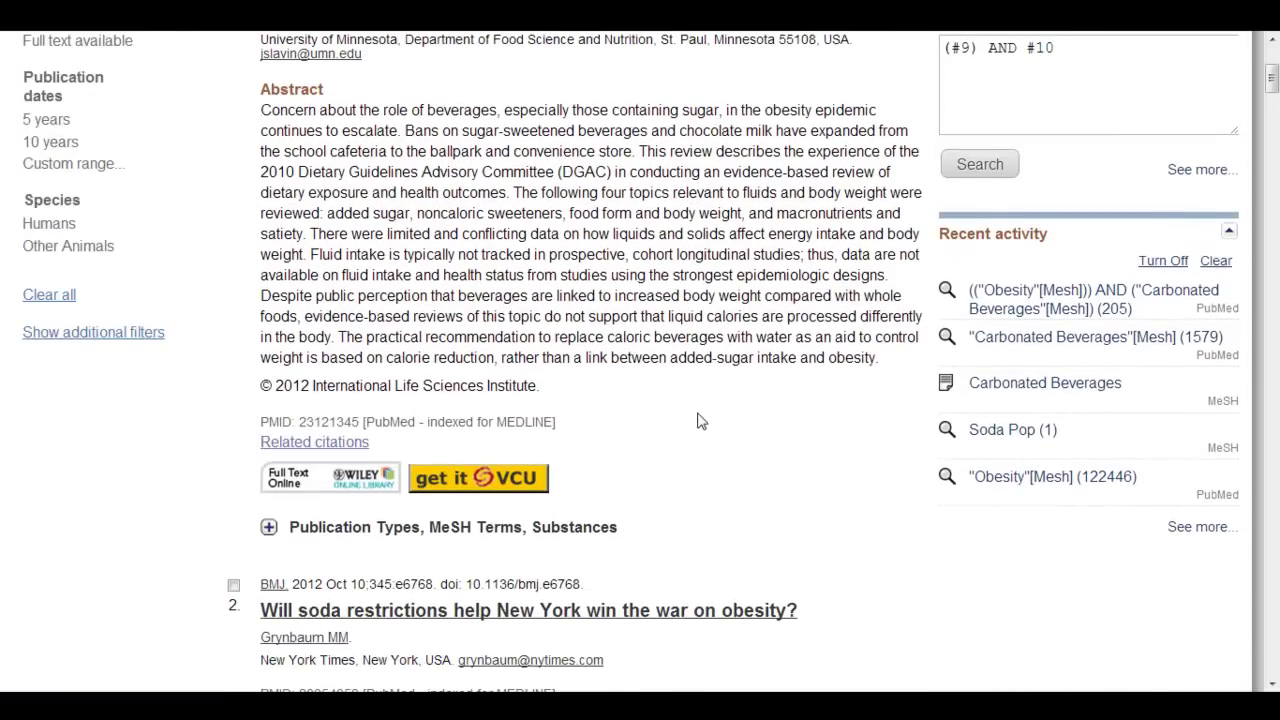
{"action": "scroll", "coordinate": [700, 420], "scroll_direction": "down", "scroll_amount": 1}
{"action": "scroll", "coordinate": [705, 414], "scroll_direction": "down", "scroll_amount": 2}
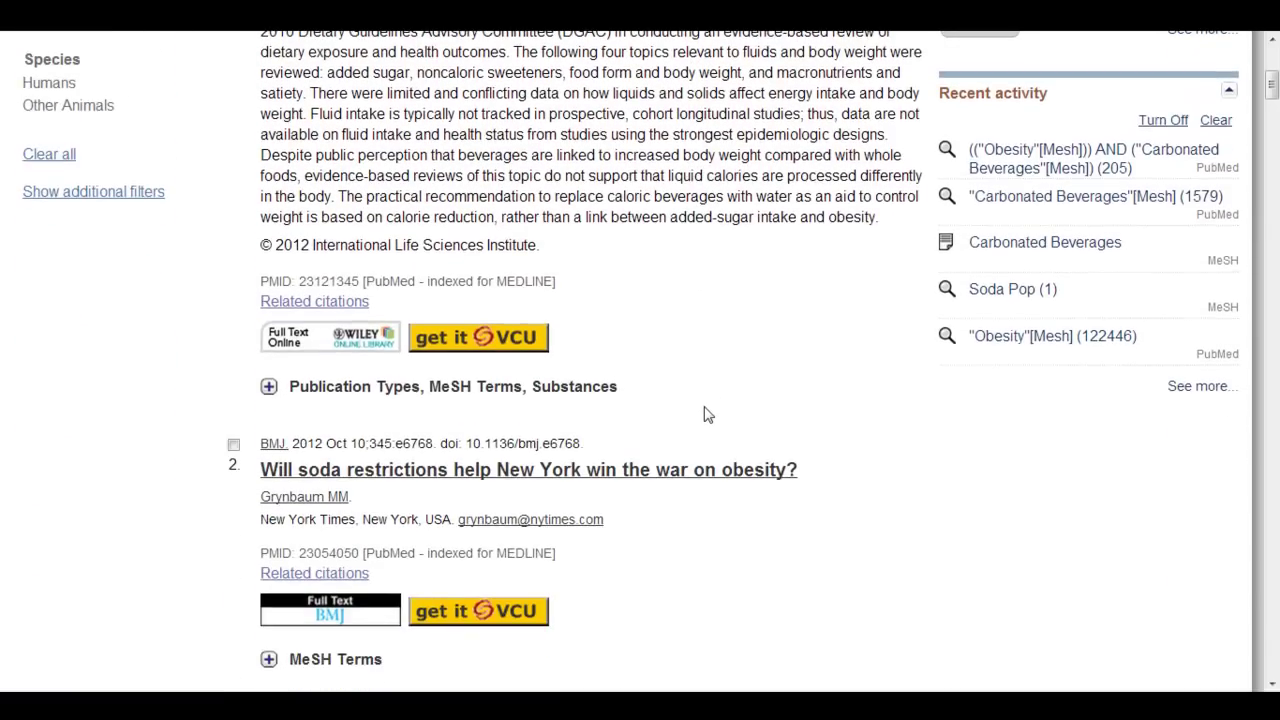
{"action": "scroll", "coordinate": [704, 414], "scroll_direction": "down", "scroll_amount": 3}
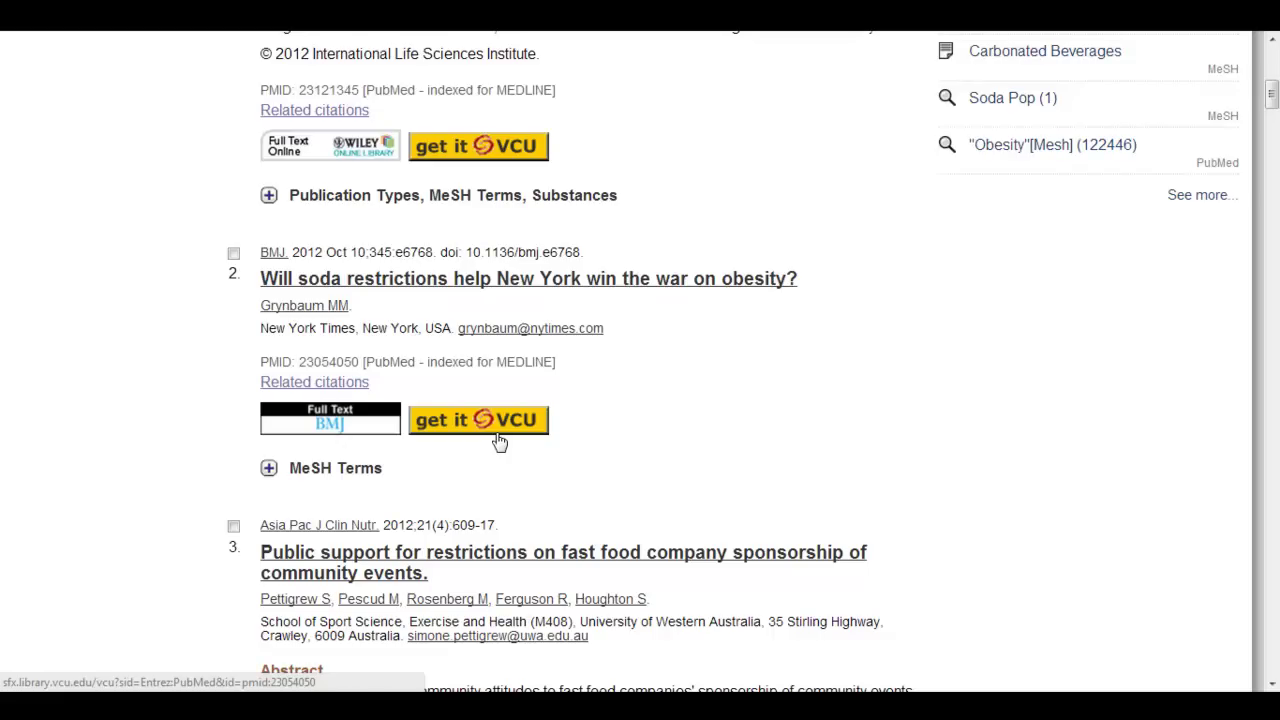
{"action": "scroll", "coordinate": [900, 500], "scroll_direction": "up", "scroll_amount": 10}
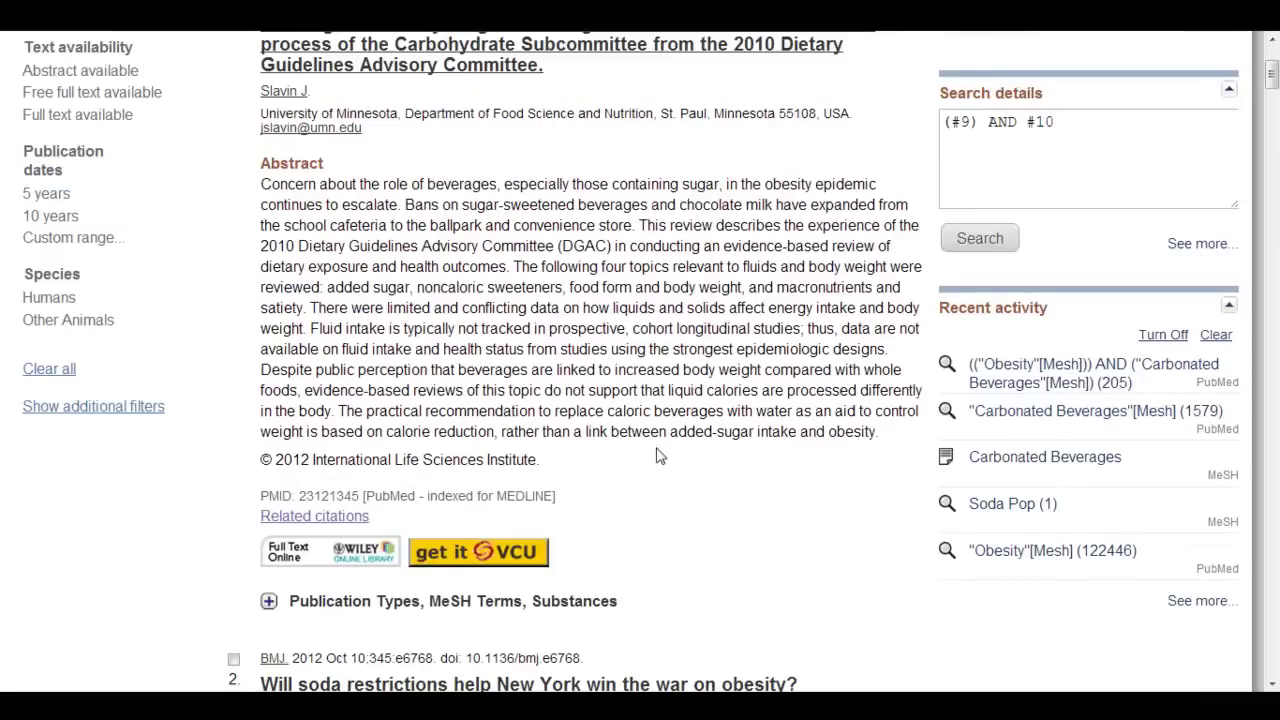